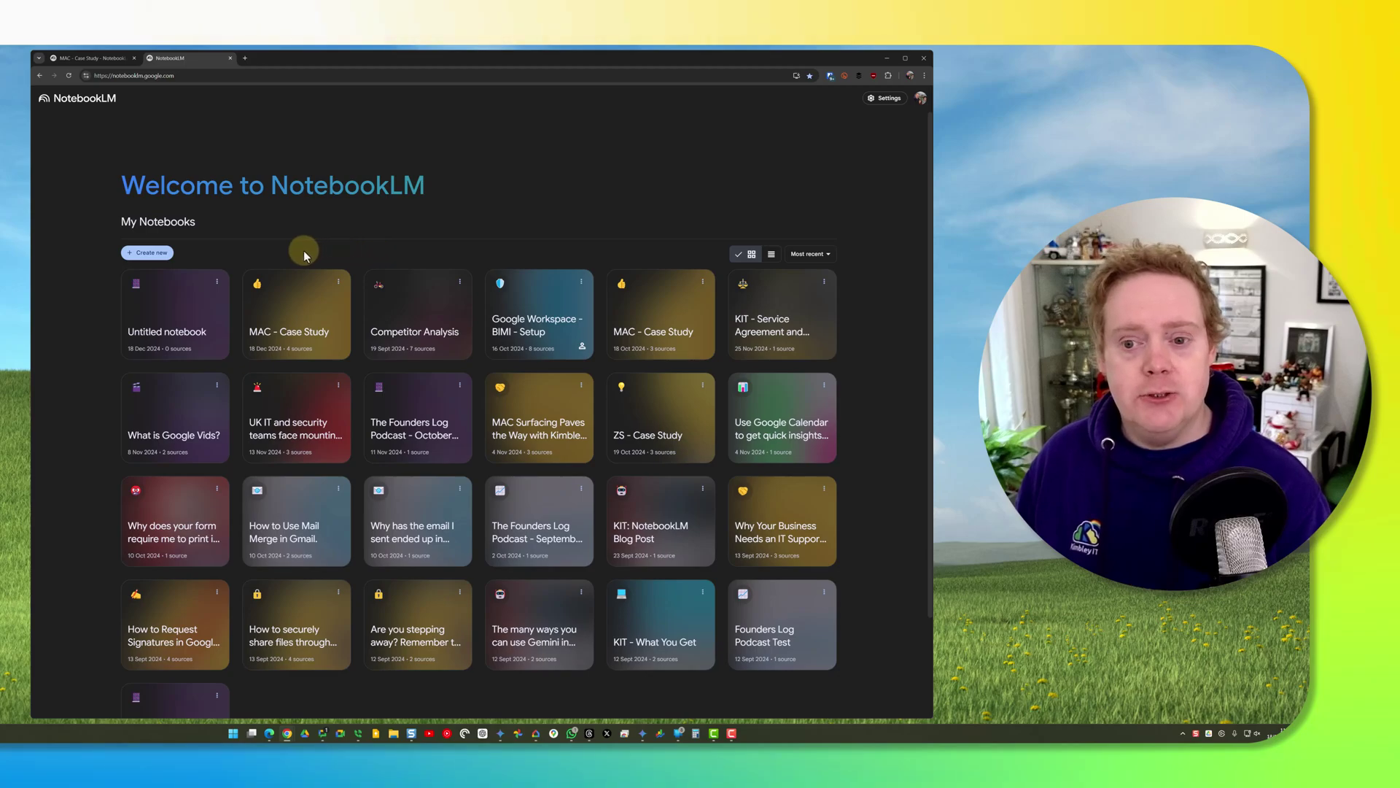
Open the 'MAC - Case Study' notebook from the notebook list.
left_click(164, 259)
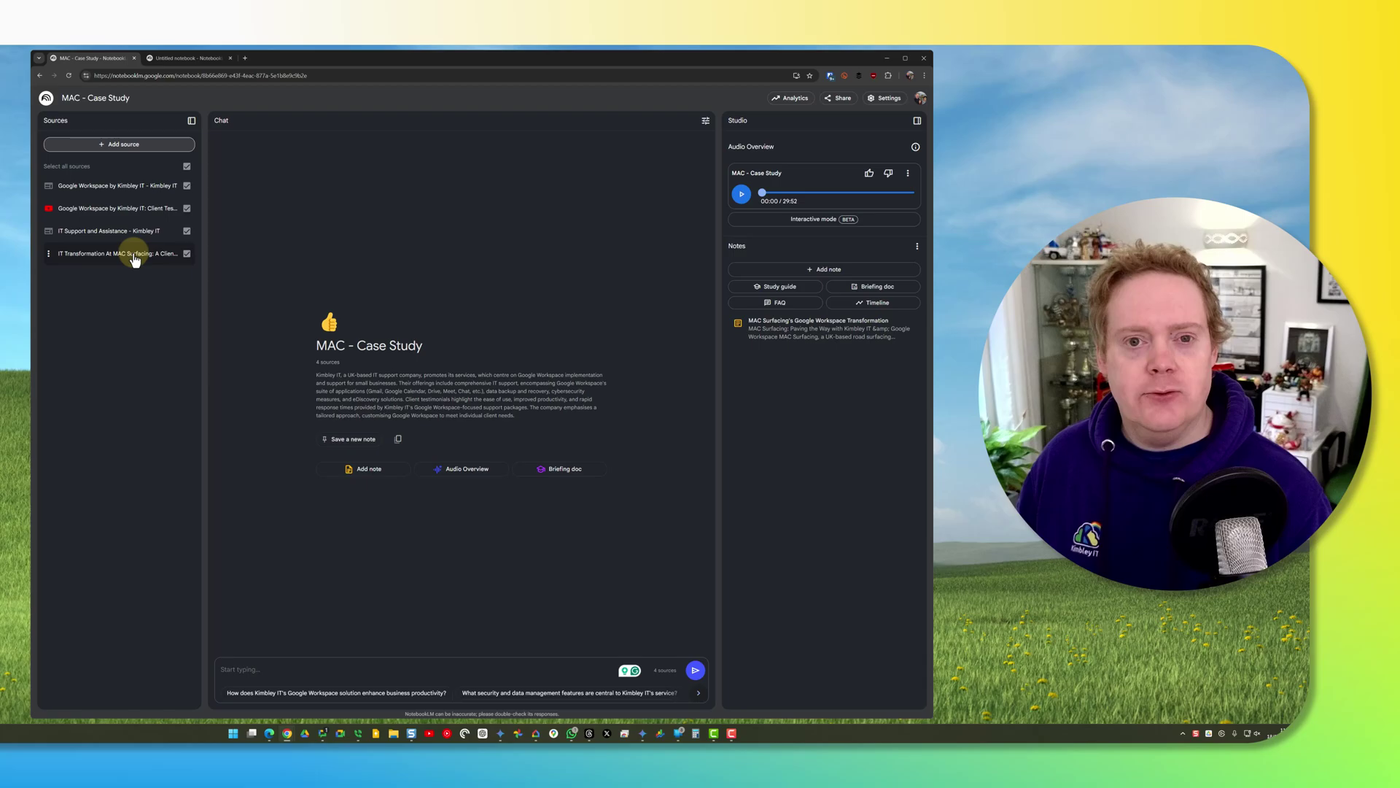
left_click(143, 146)
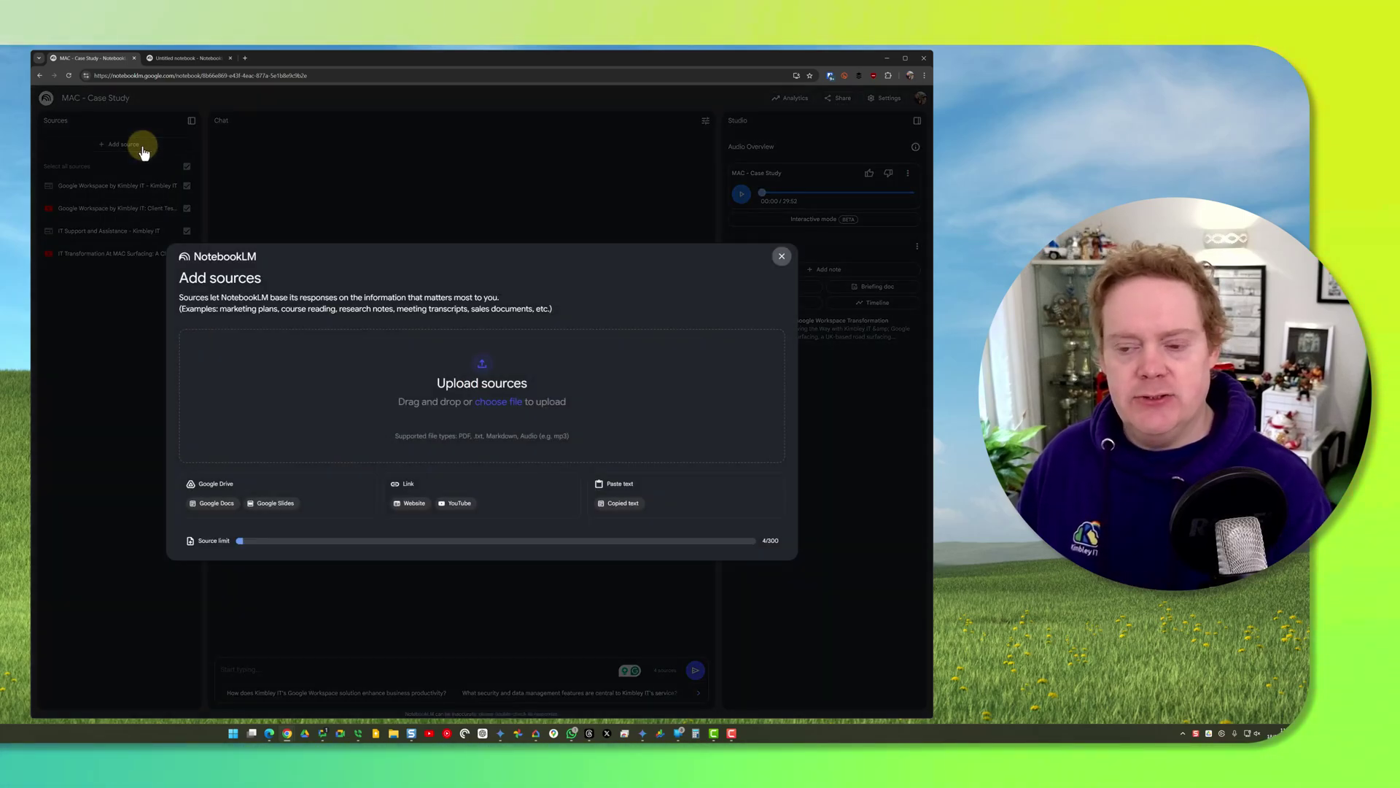
left_click(782, 256)
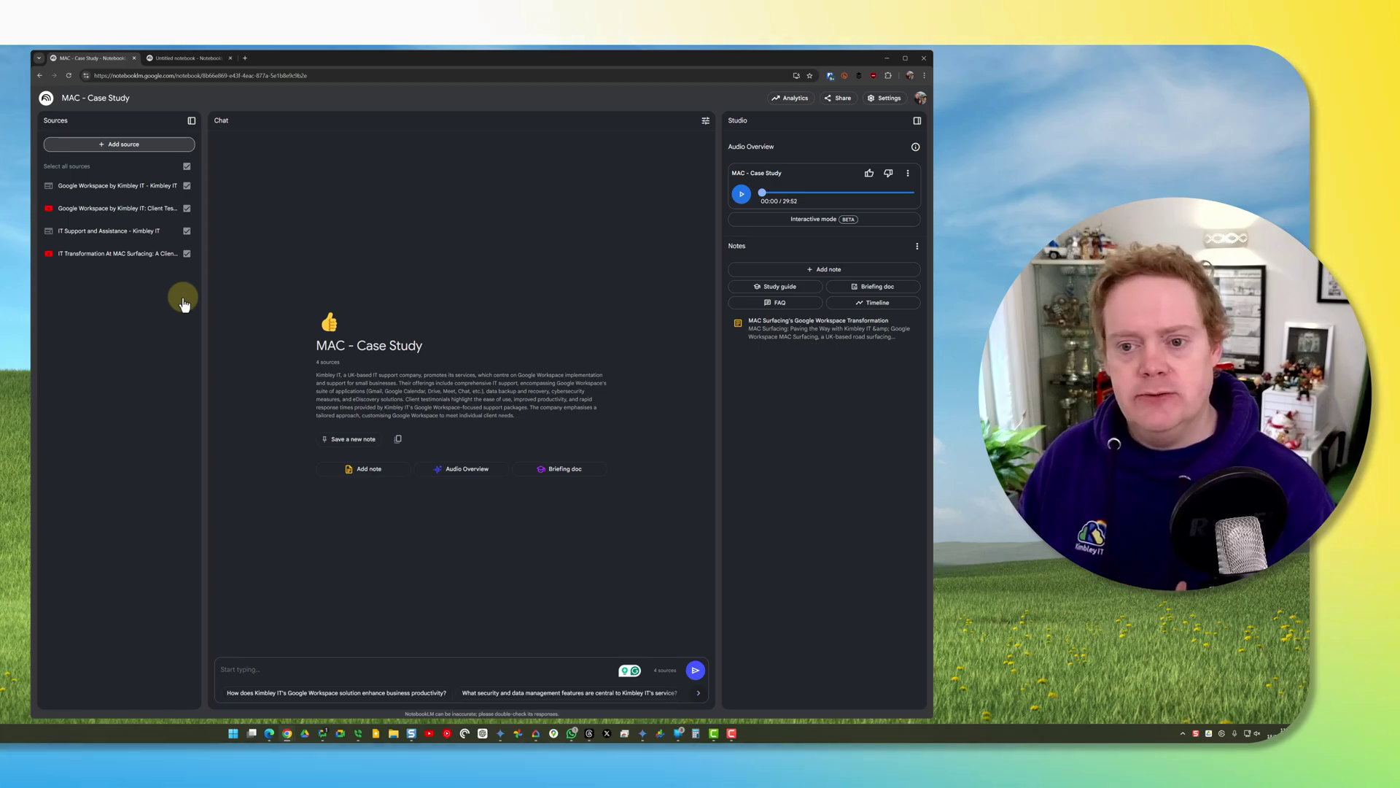
left_click(186, 186)
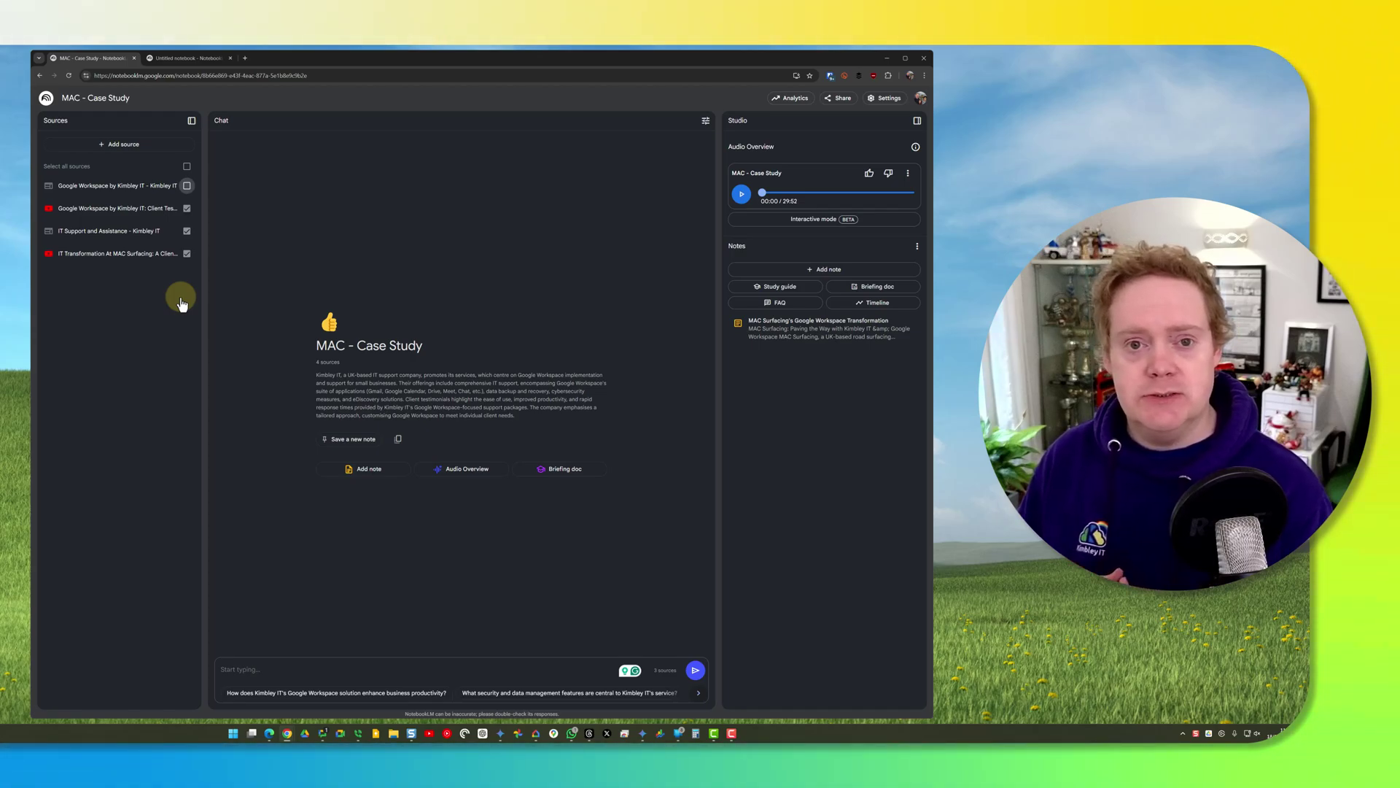
left_click(186, 186)
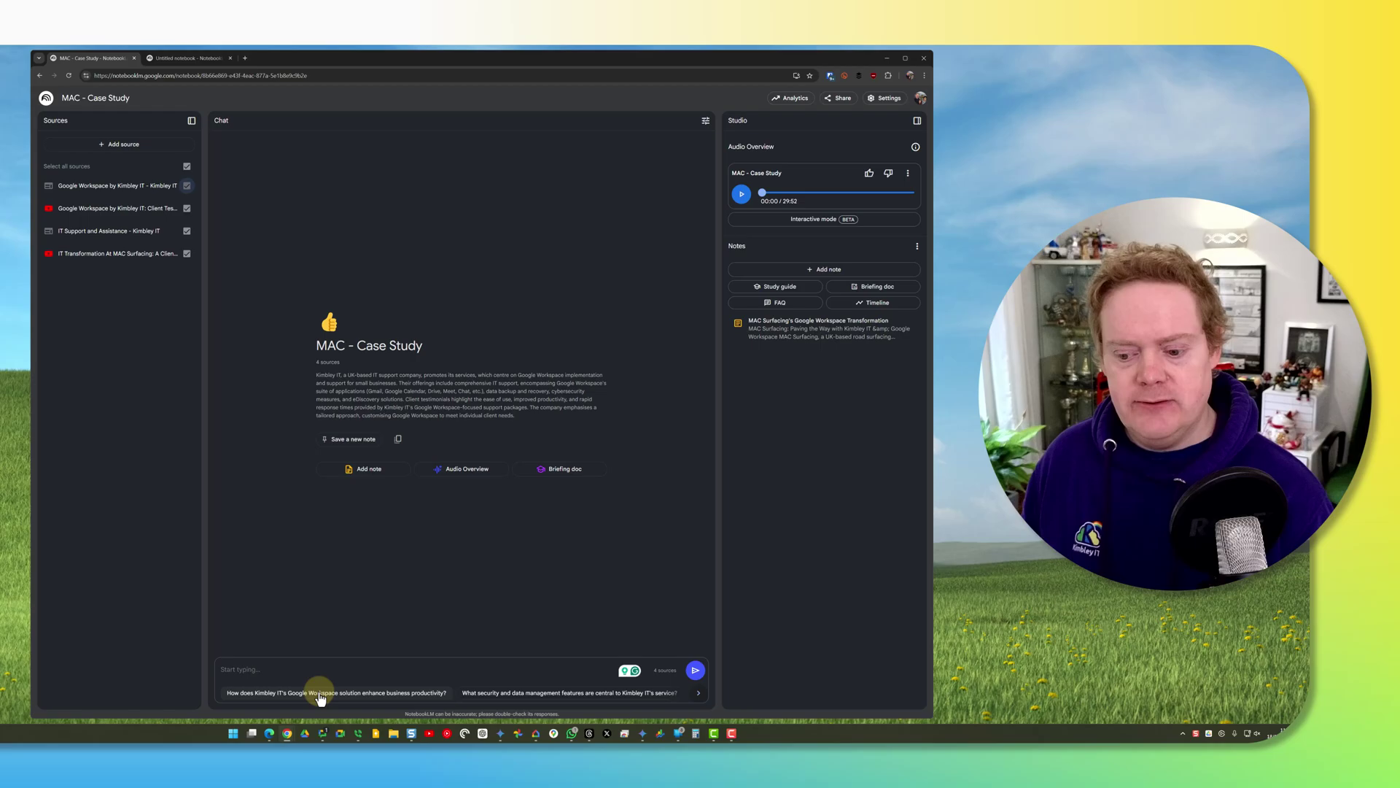
Ask the suggested question on how Kimbley IT's Google Workspace solution enhances productivity.
left_click(389, 693)
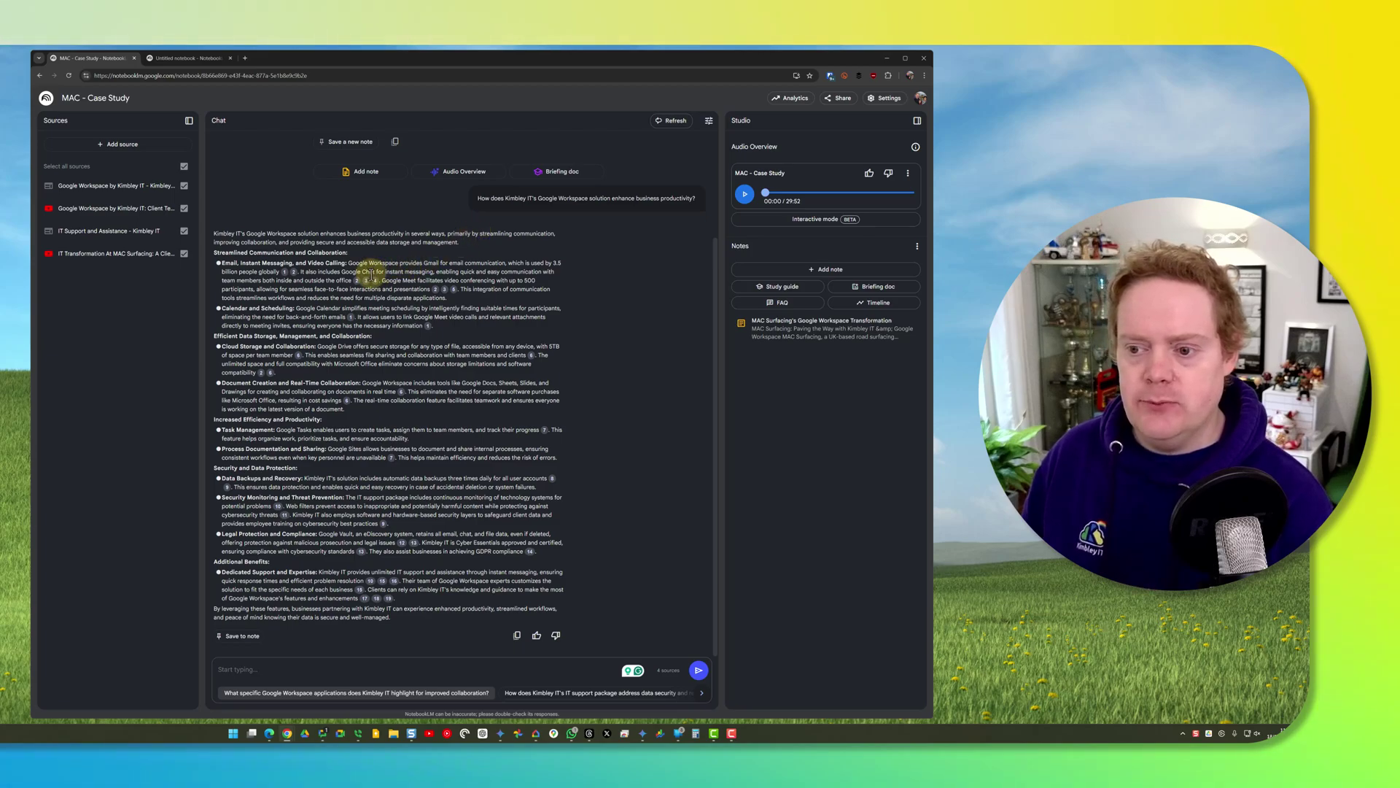
mouse_move(350, 319)
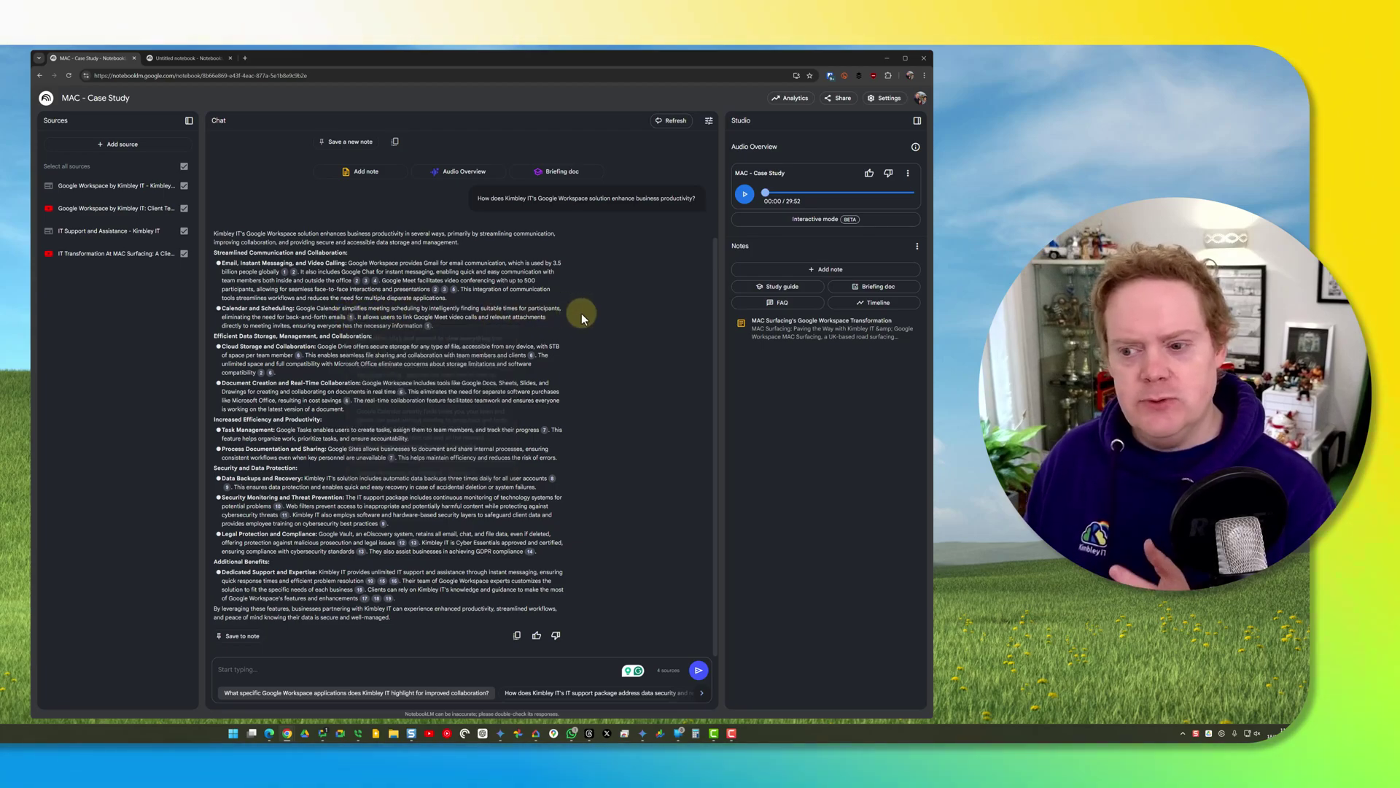
left_click(352, 316)
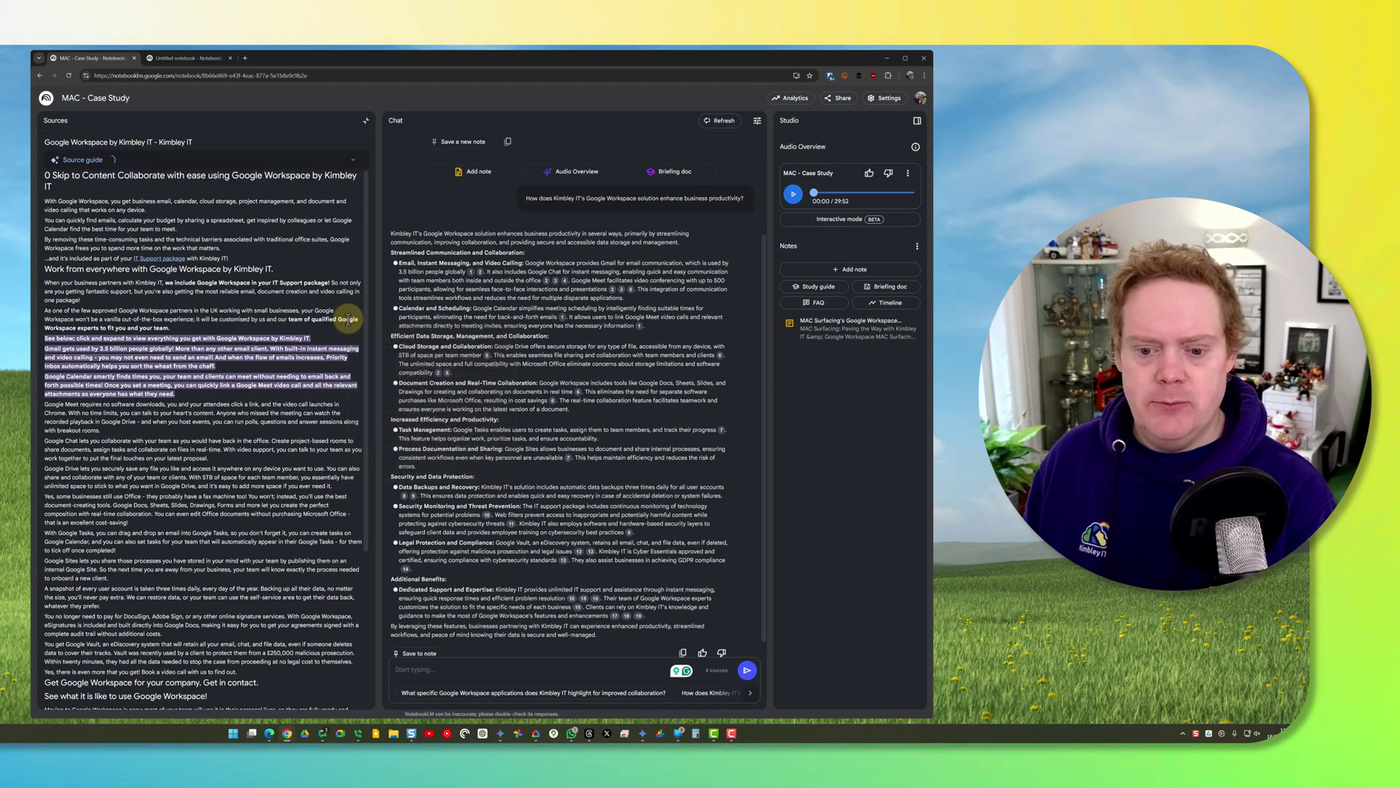
left_click(367, 122)
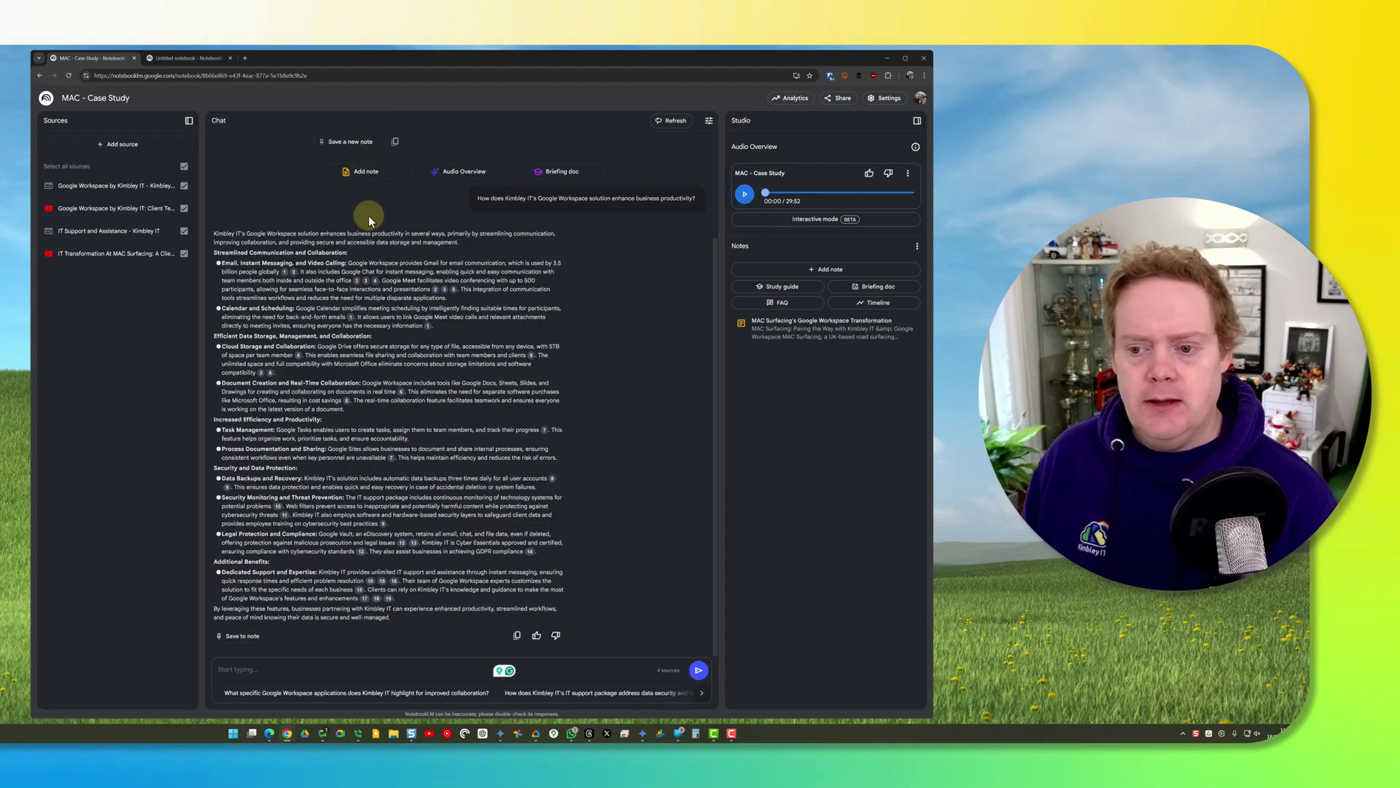
Paste the prepared MAC Surfacing case study prompt into the chat and send it.
right_click(240, 666)
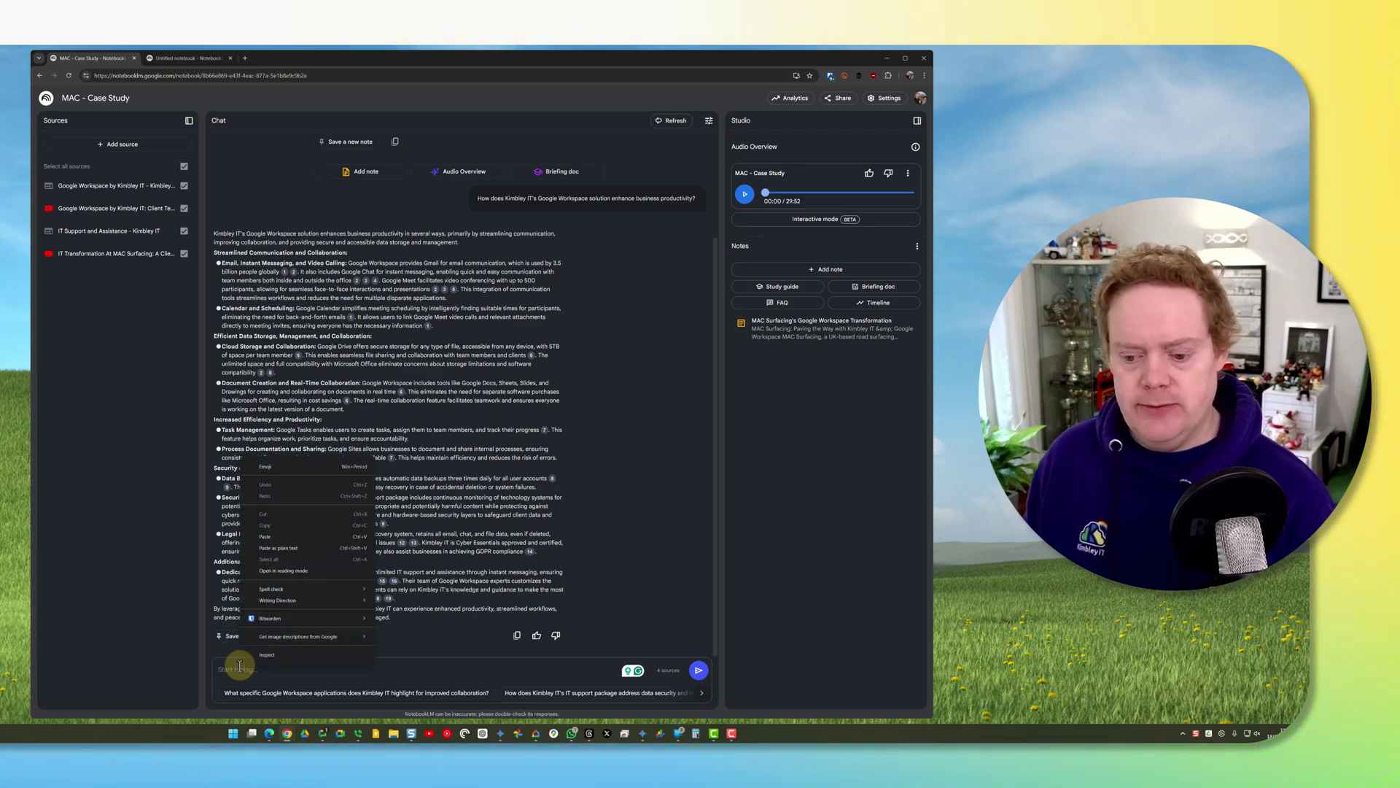
left_click(265, 536)
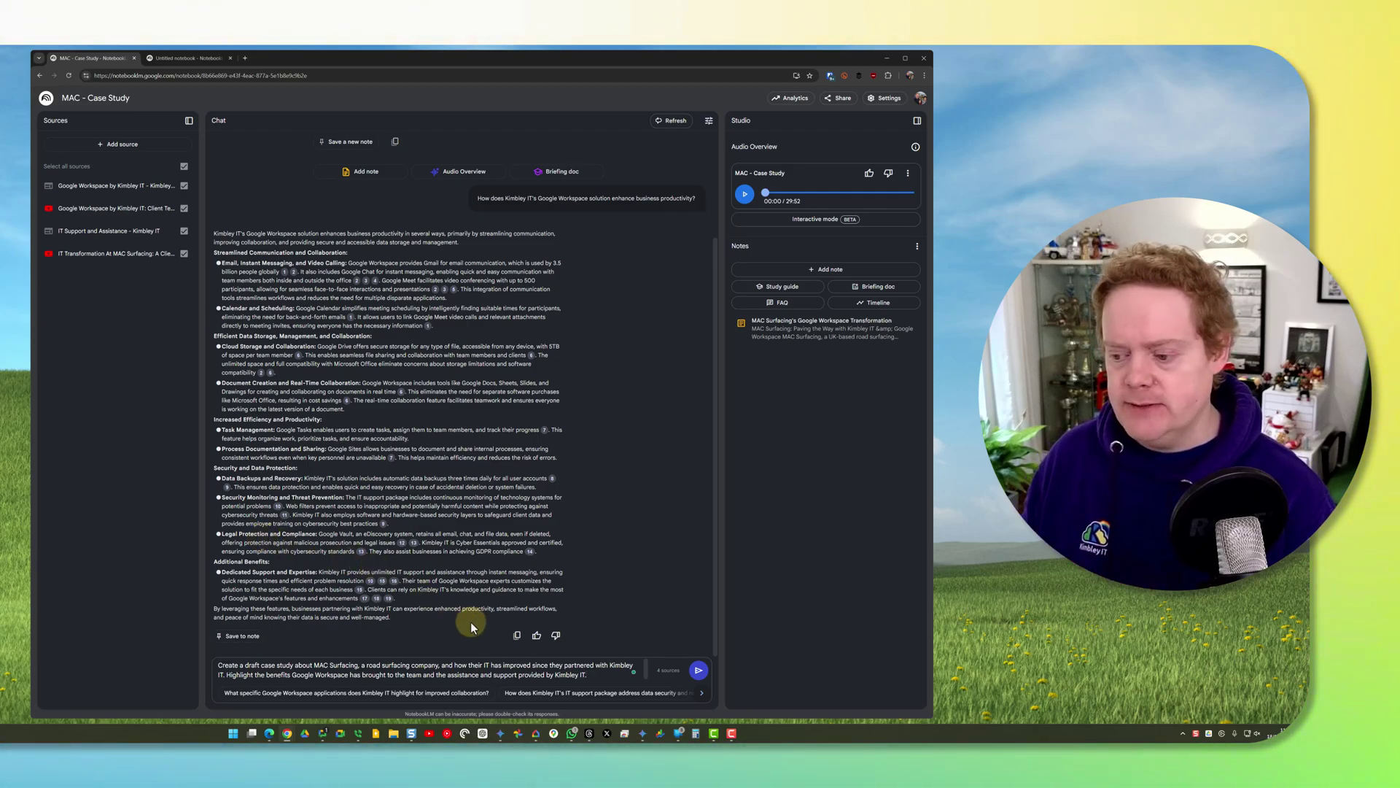
left_click(698, 671)
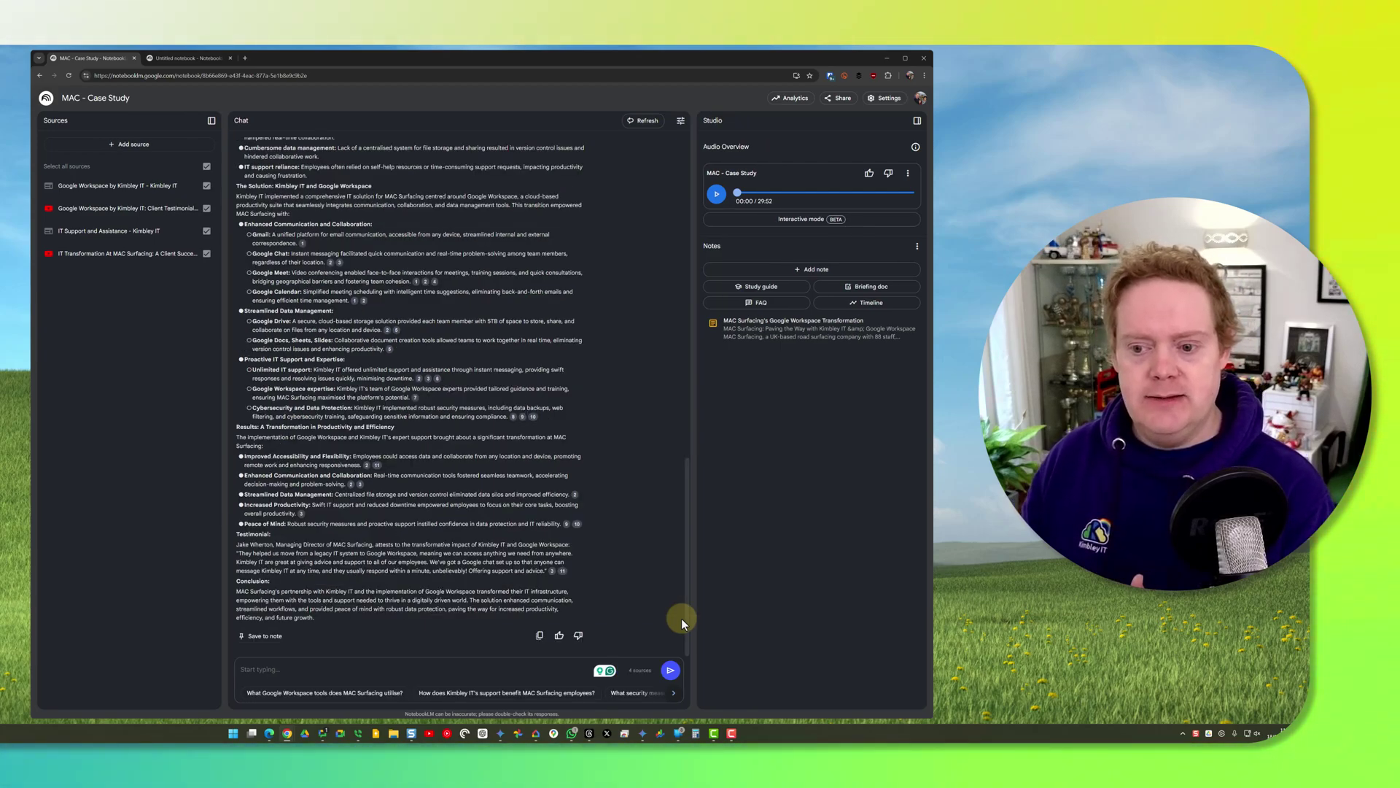
scroll(629, 553, "up", 1)
scroll(628, 553, "up", 5)
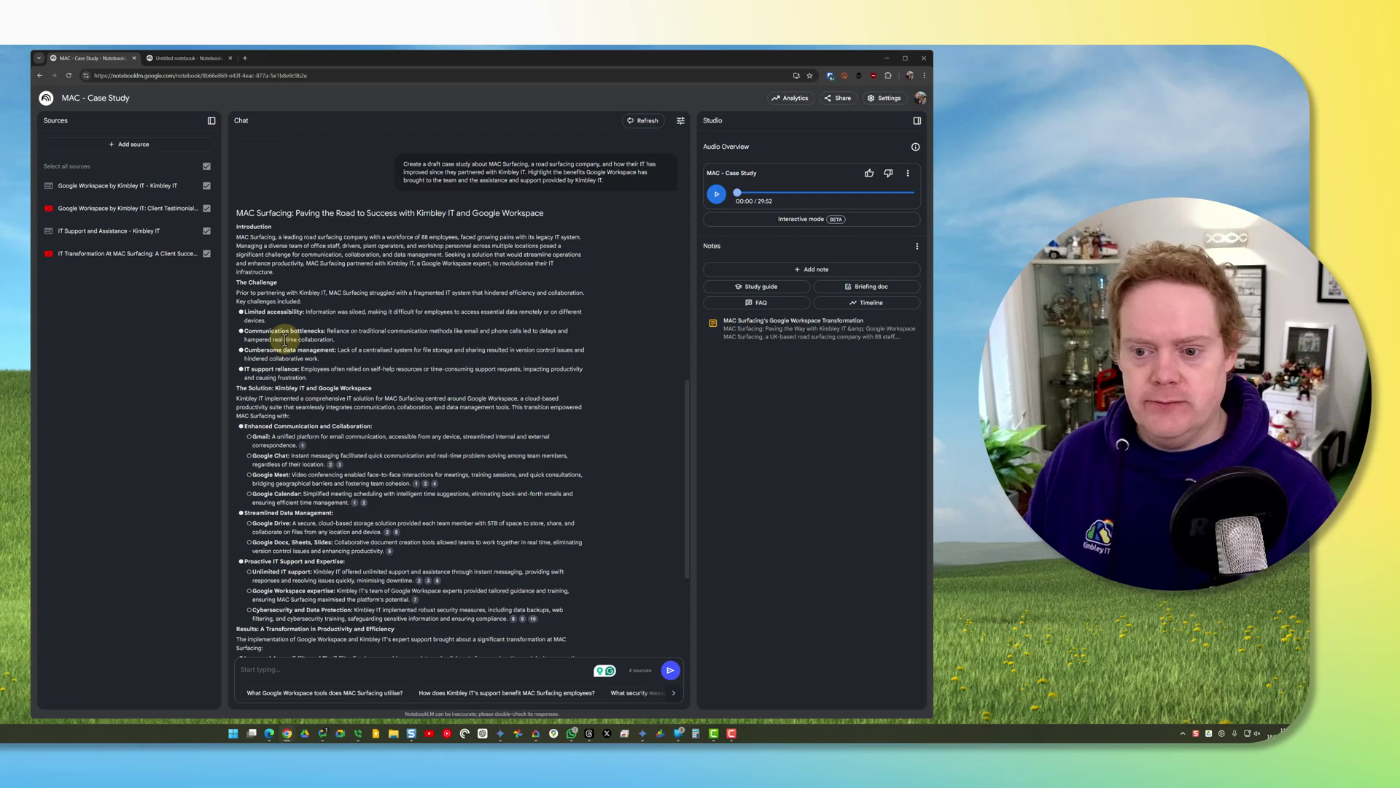
scroll(285, 343, "down", 3)
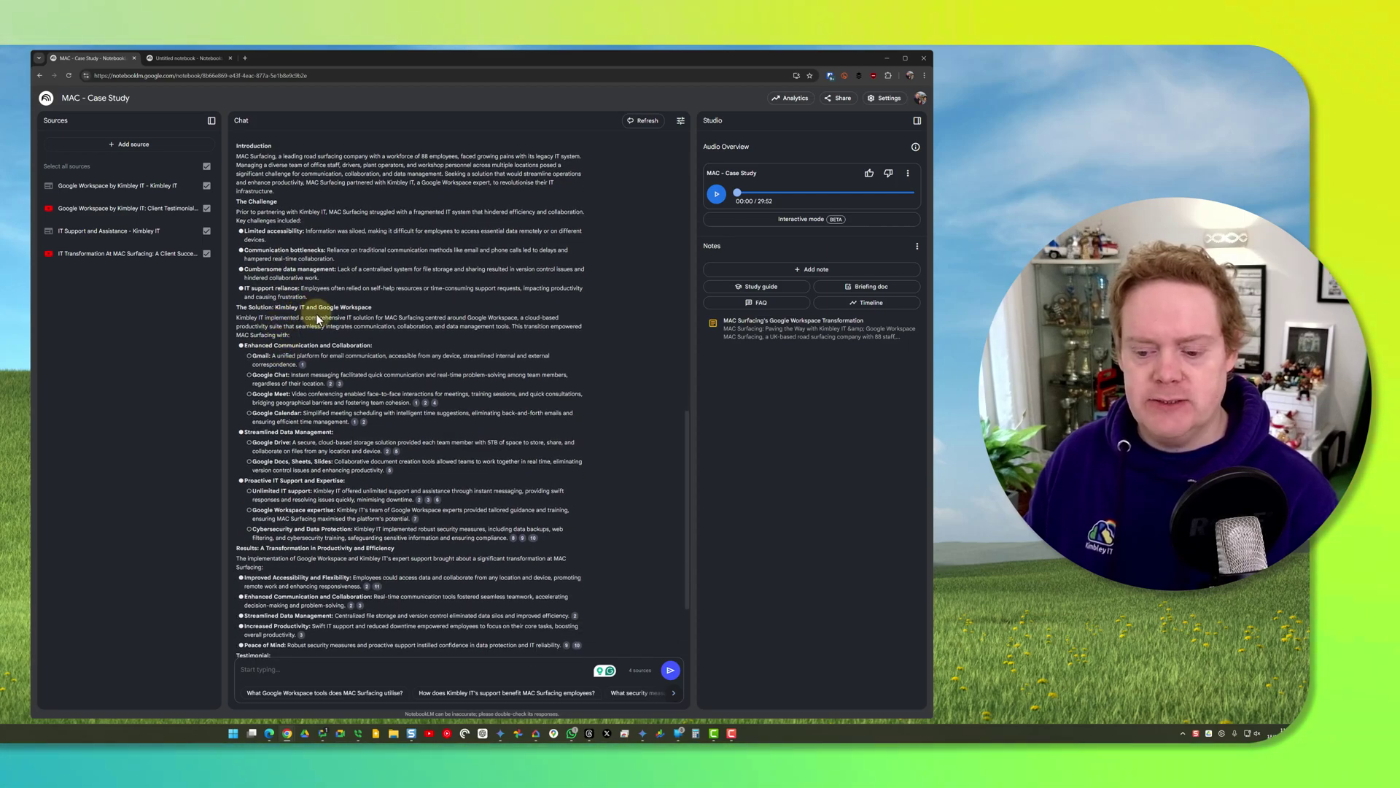
scroll(315, 318, "down", 4)
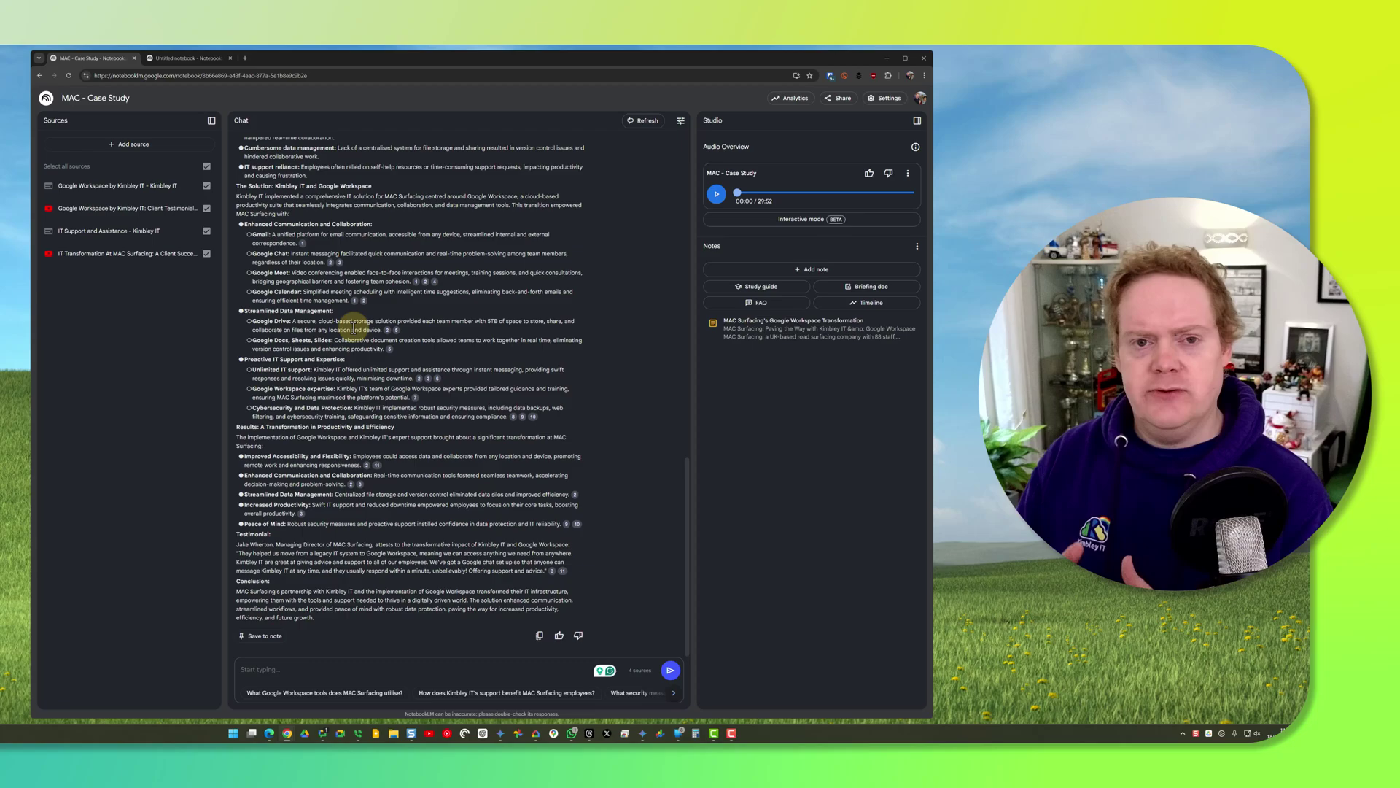
scroll(441, 454, "up", 2)
scroll(440, 454, "up", 8)
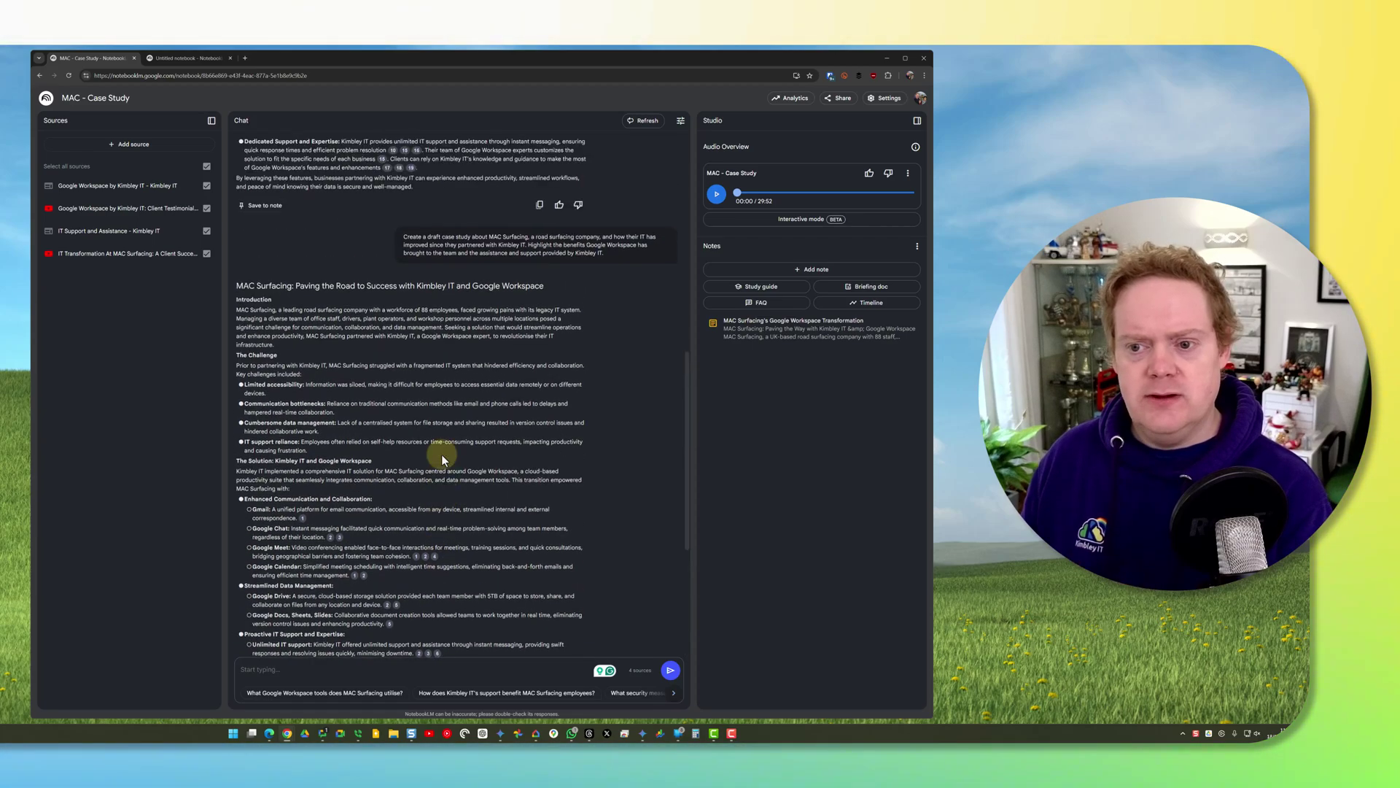
scroll(442, 454, "down", 9)
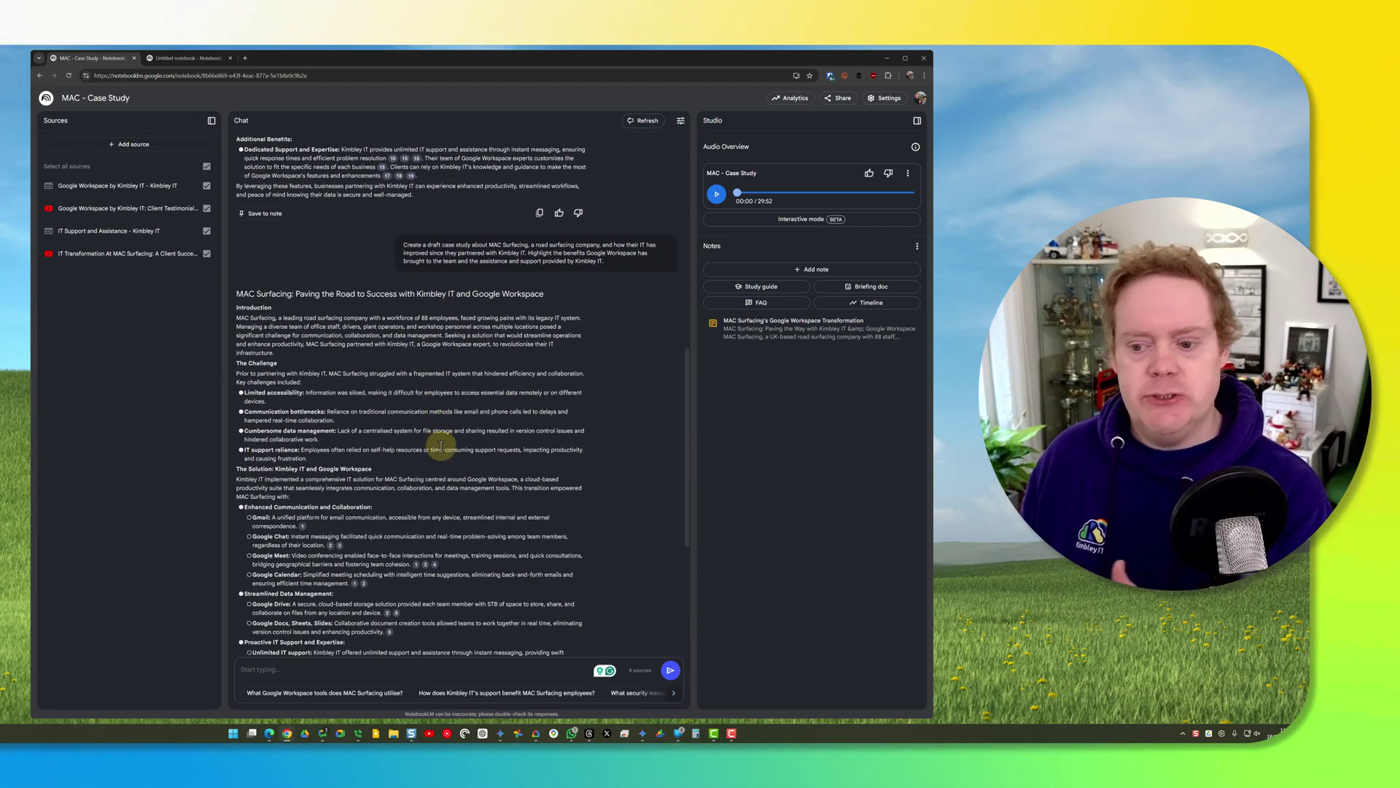
scroll(439, 453, "down", 1)
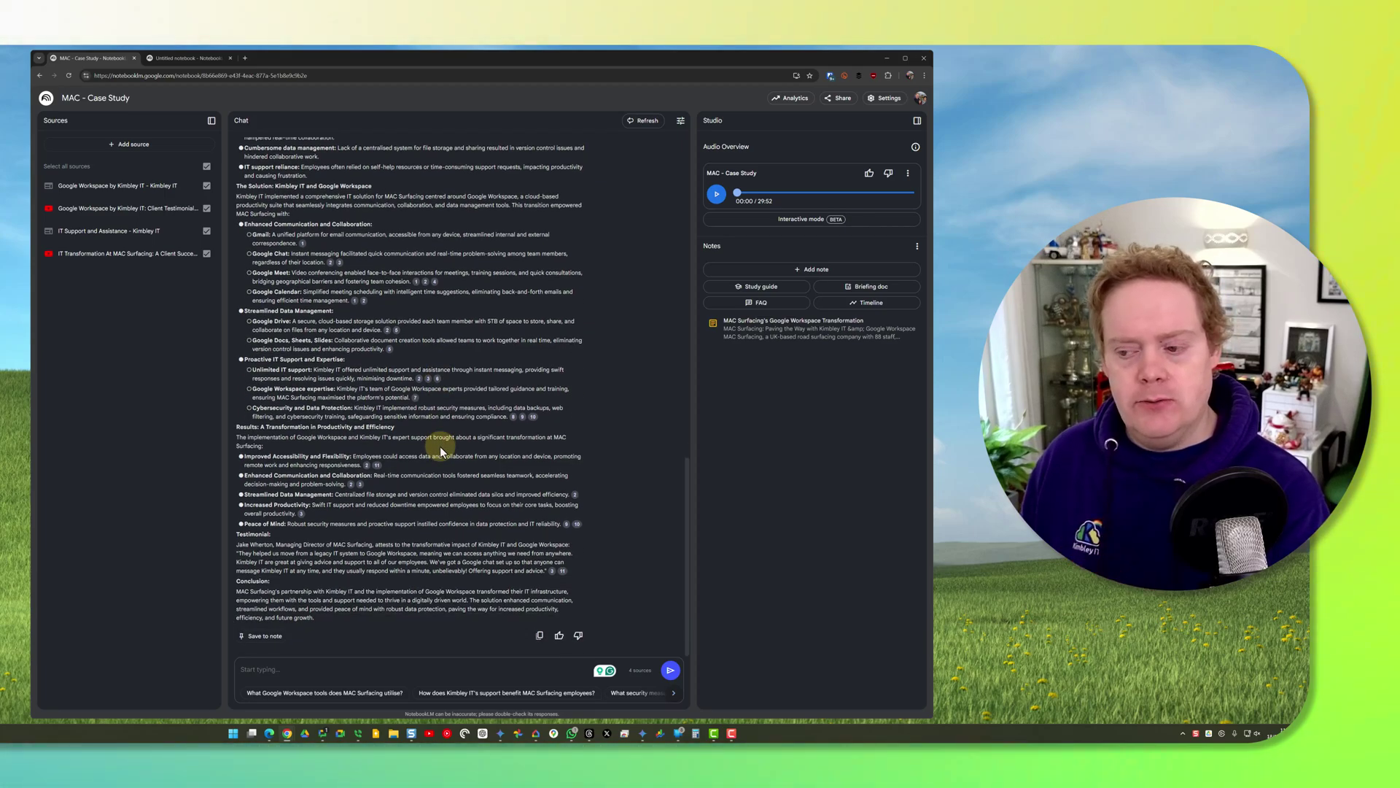
Save the case study reply as a note, view it in Studio, then close it.
left_click(277, 640)
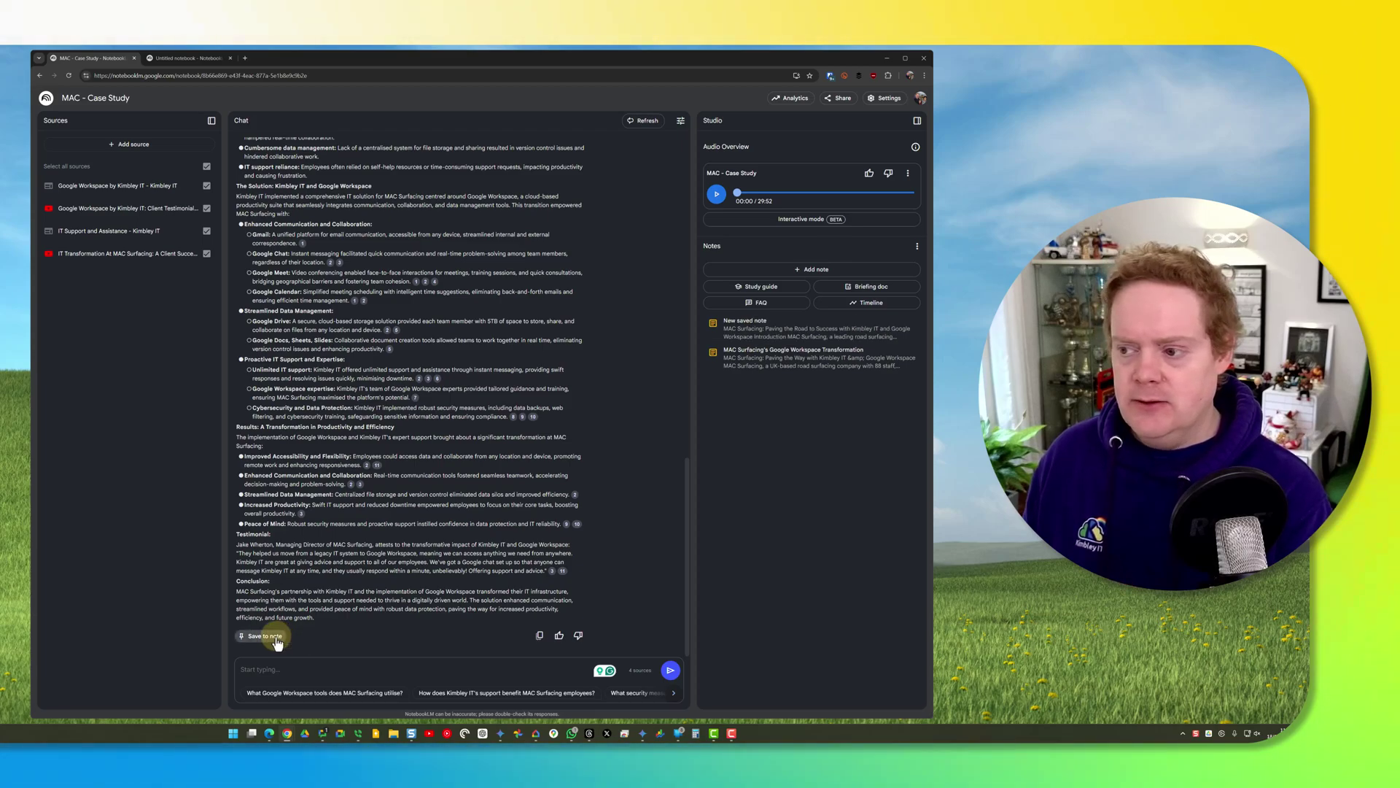
left_click(797, 330)
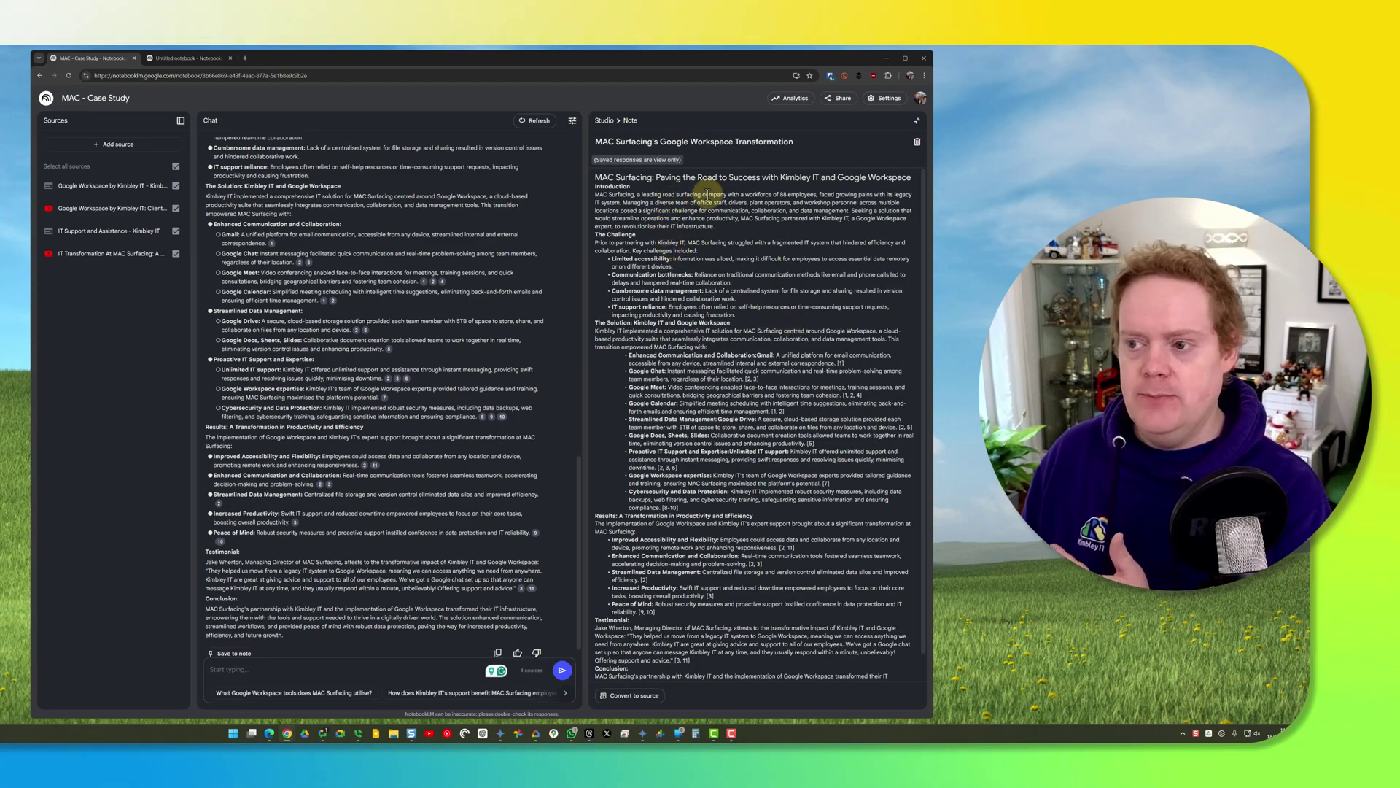
left_click(916, 124)
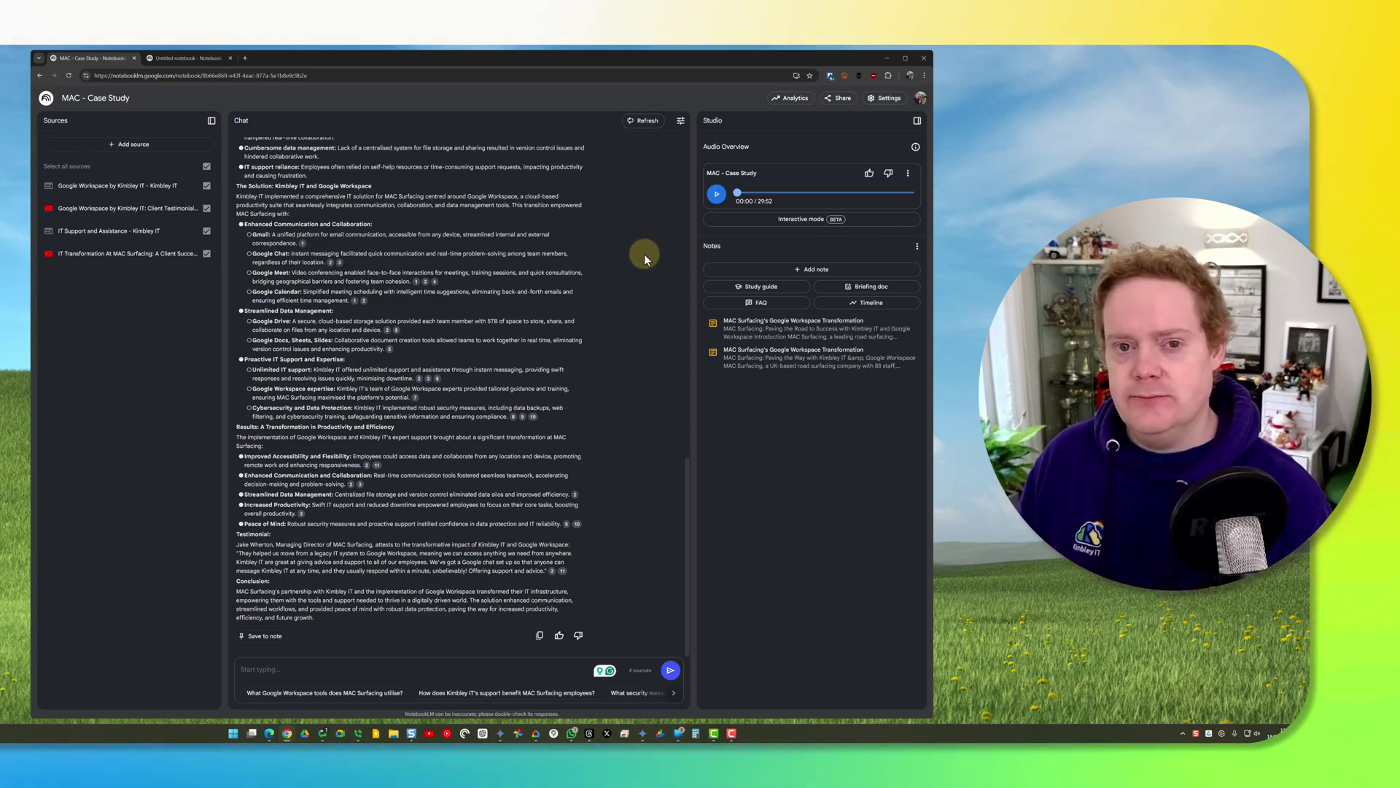
In Configure Chat, try Analyst, Guide and Custom styles, then settle on Default with Longer responses.
left_click(680, 124)
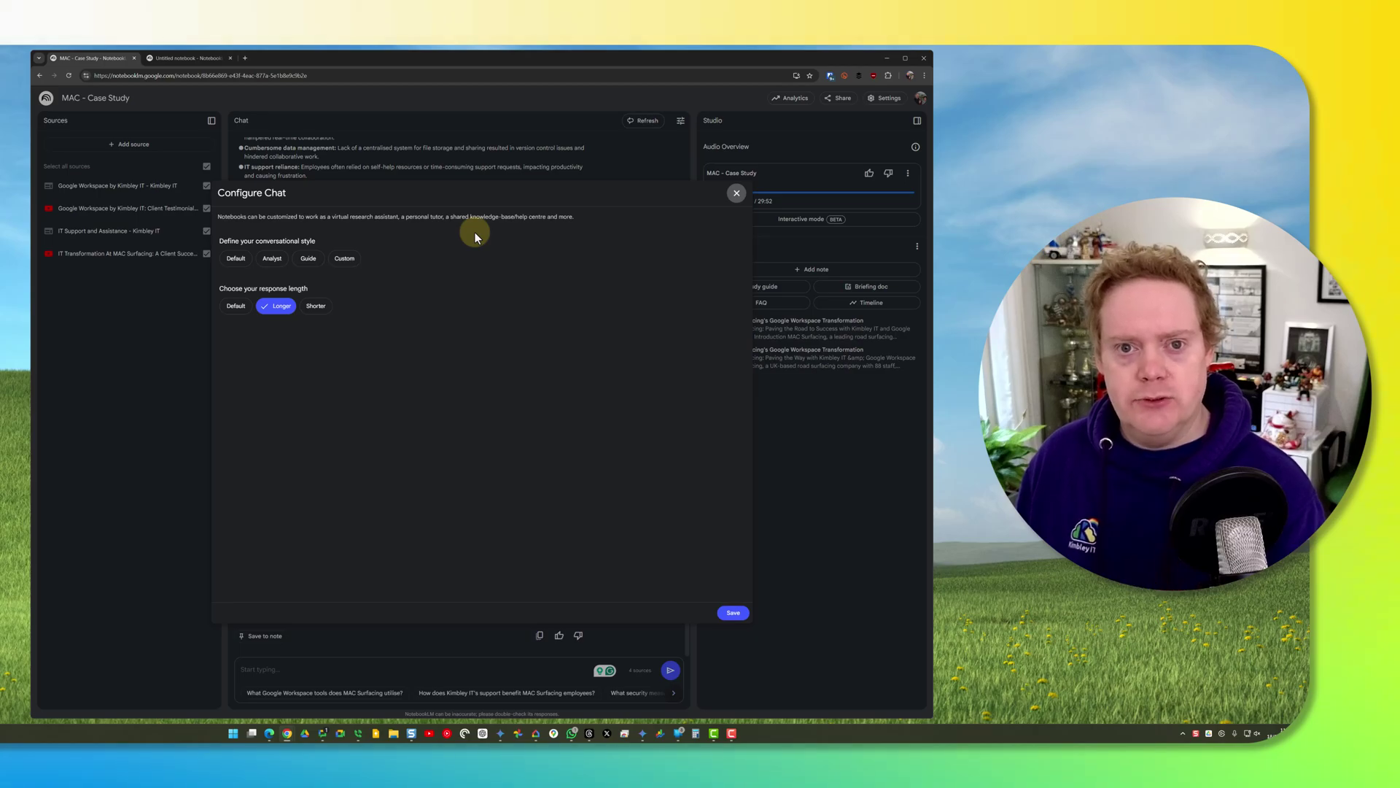
left_click(244, 263)
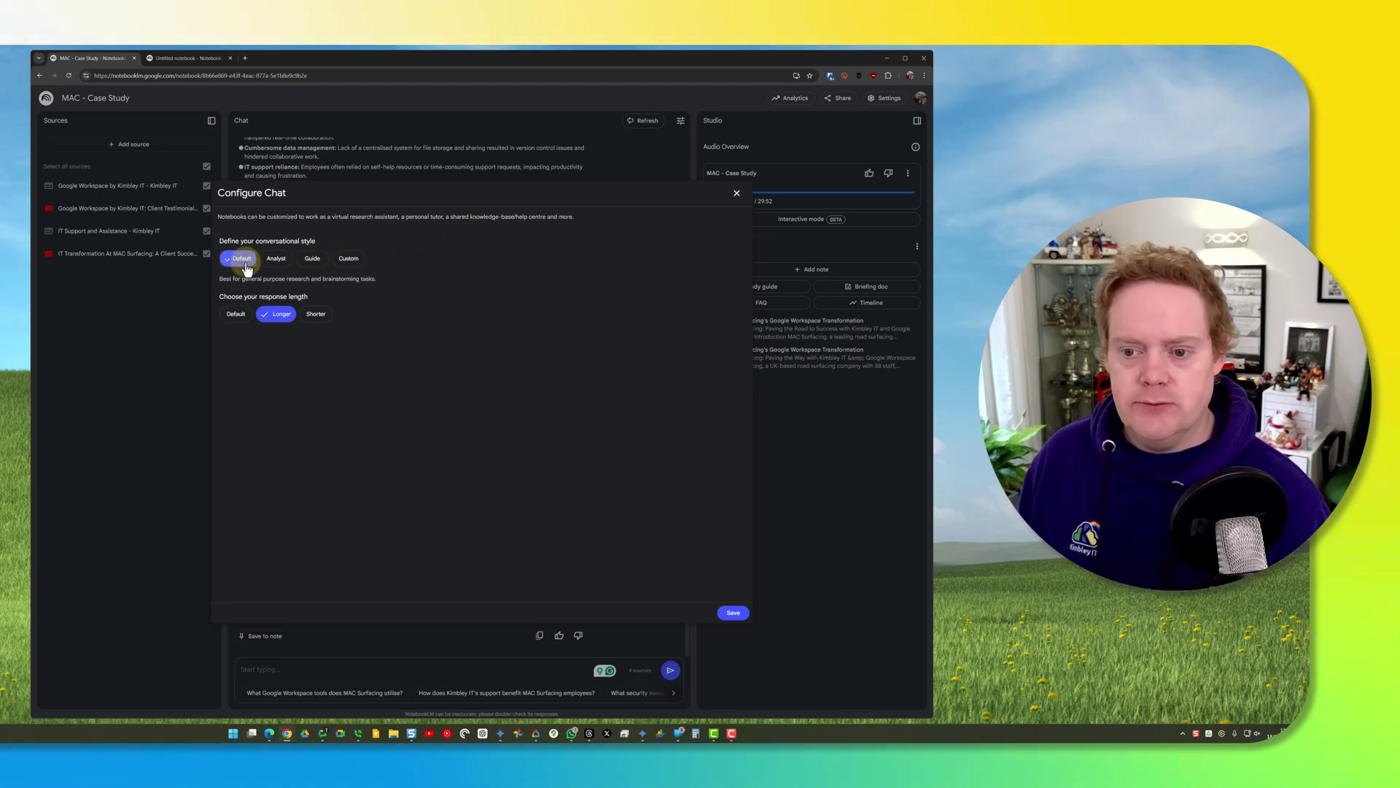
left_click(282, 267)
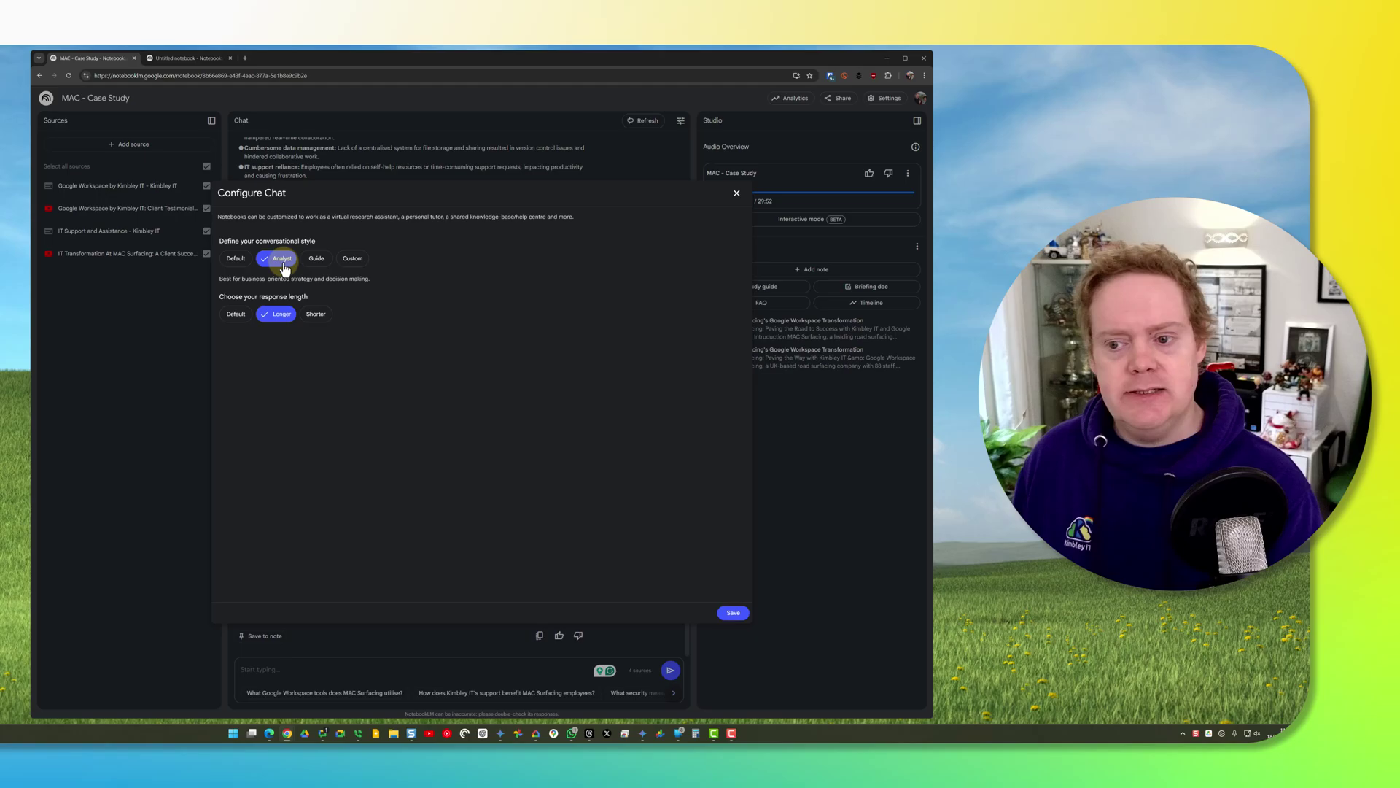
left_click(317, 266)
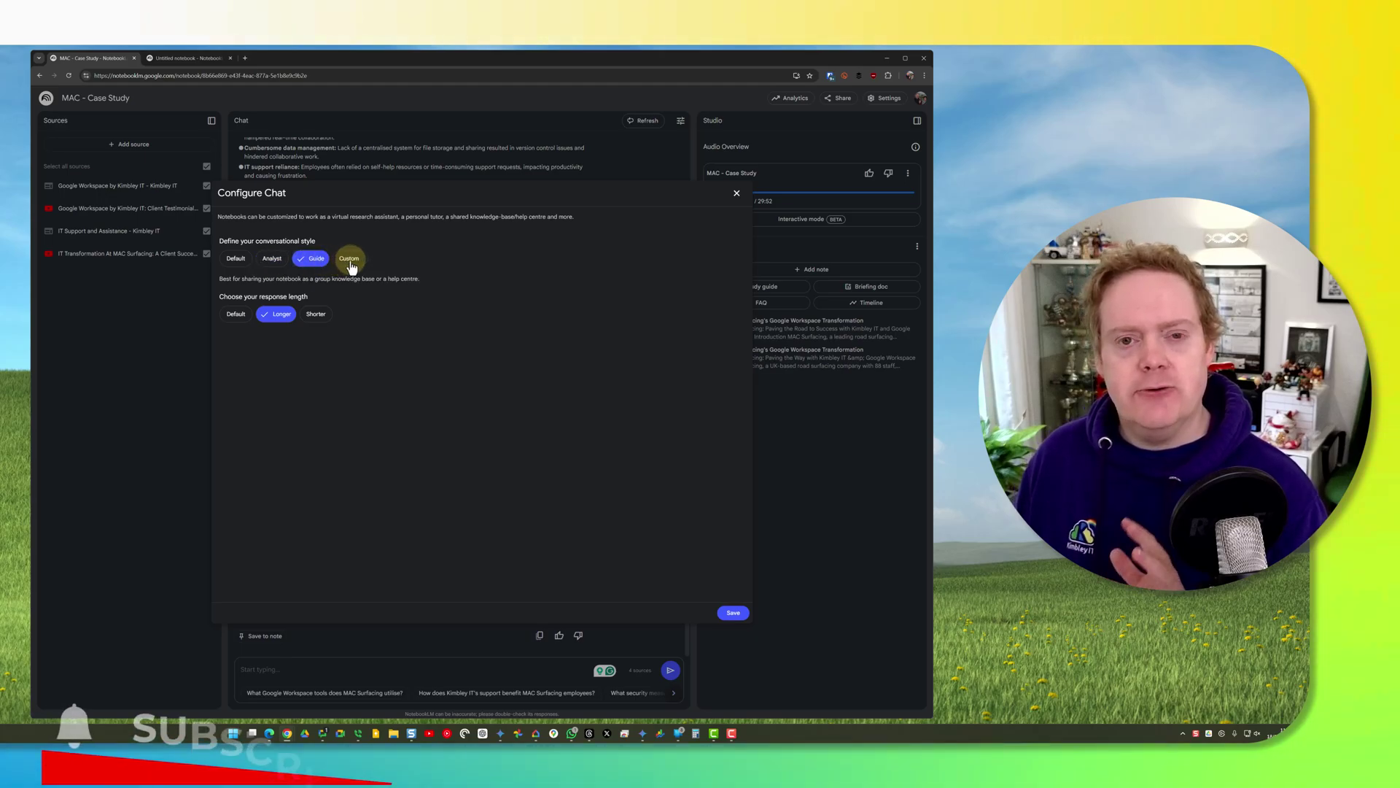
left_click(351, 261)
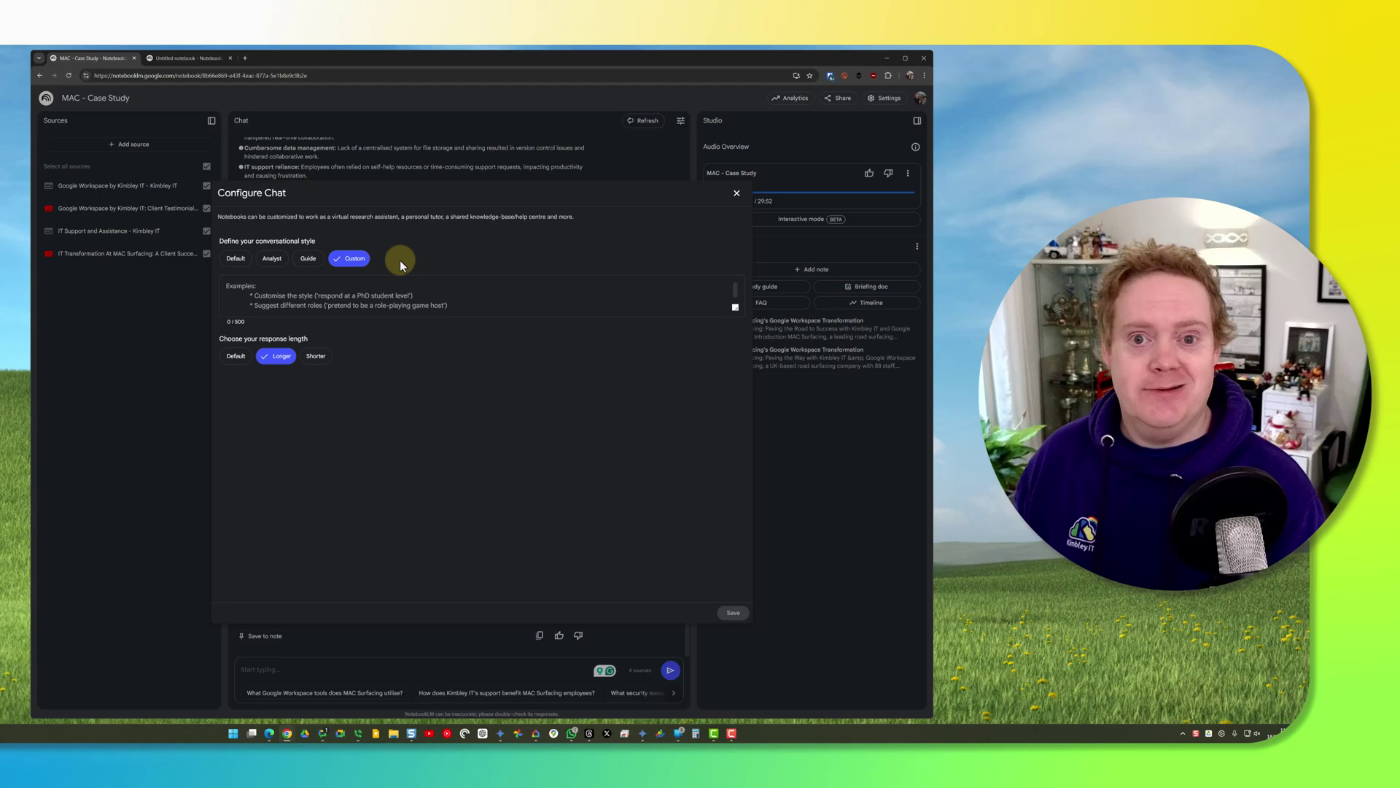
left_click(239, 262)
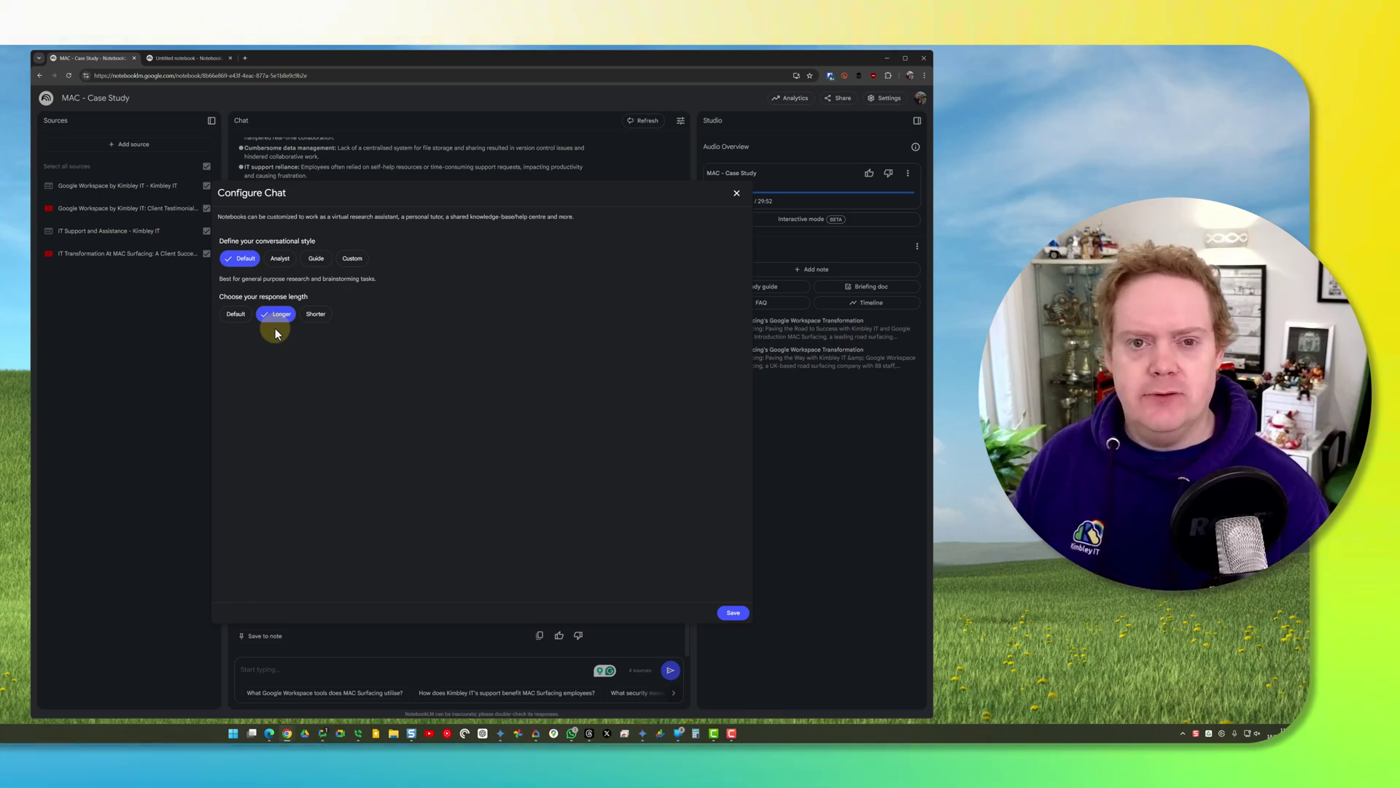
Save the Default style and Longer response length chat settings.
left_click(733, 615)
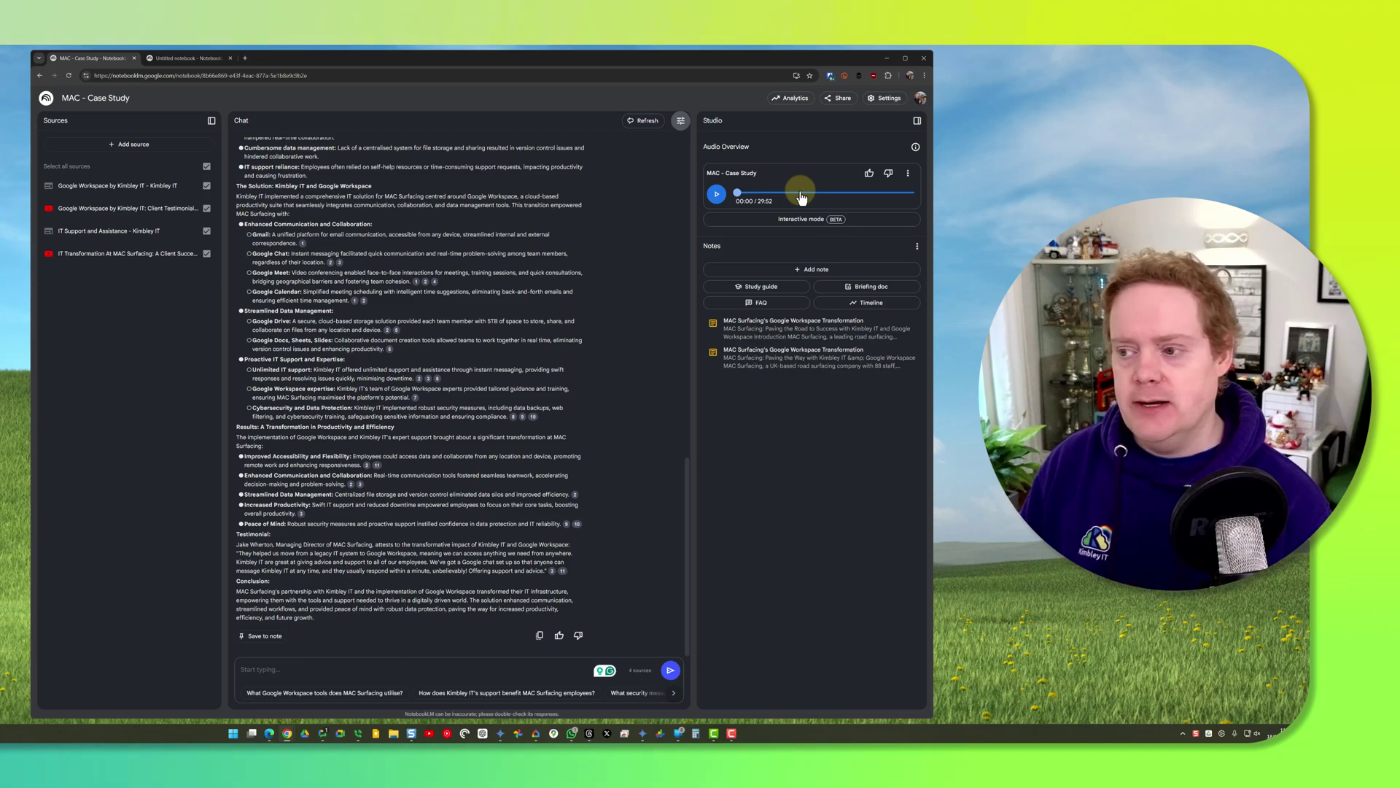
Play the audio overview in interactive mode, lower the volume, join the hosts, then pause.
left_click(802, 220)
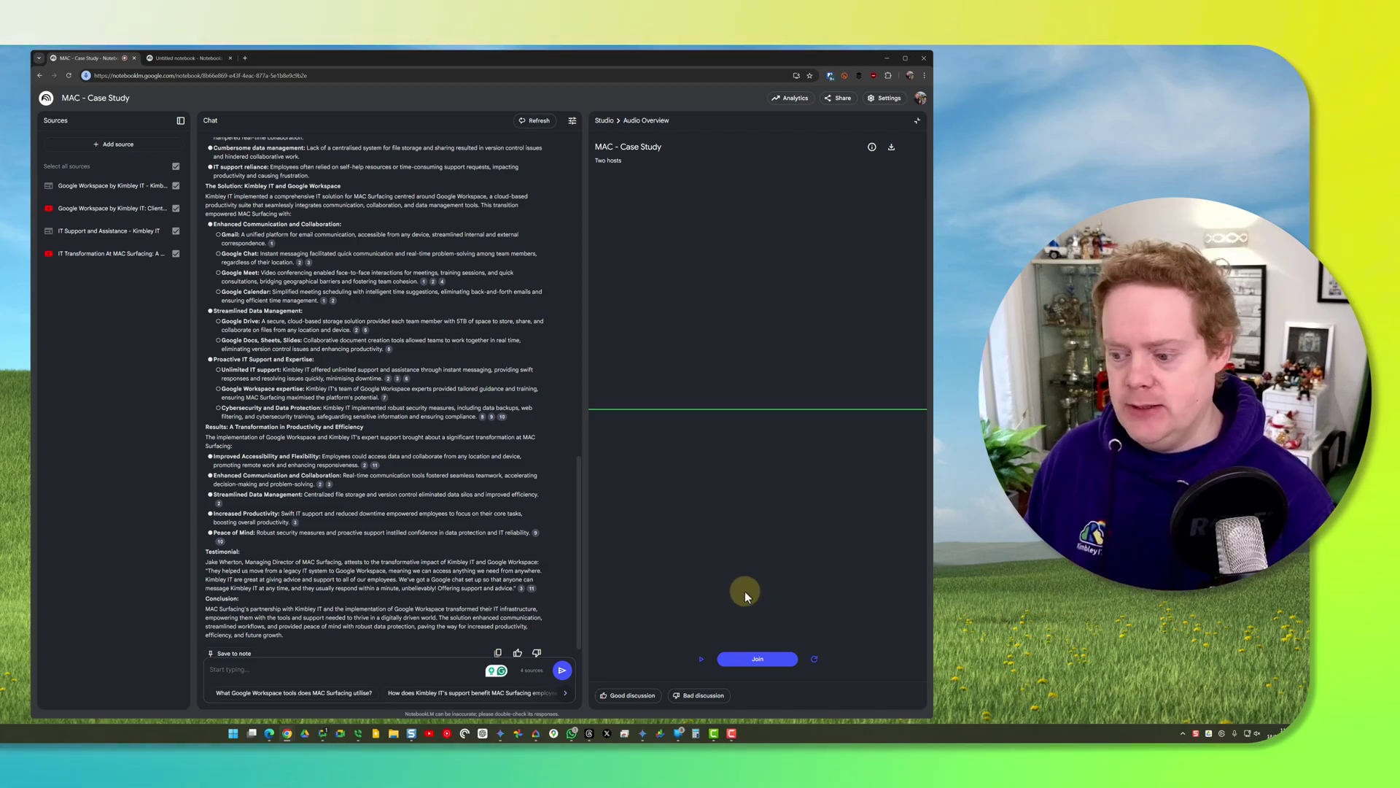
left_click(701, 661)
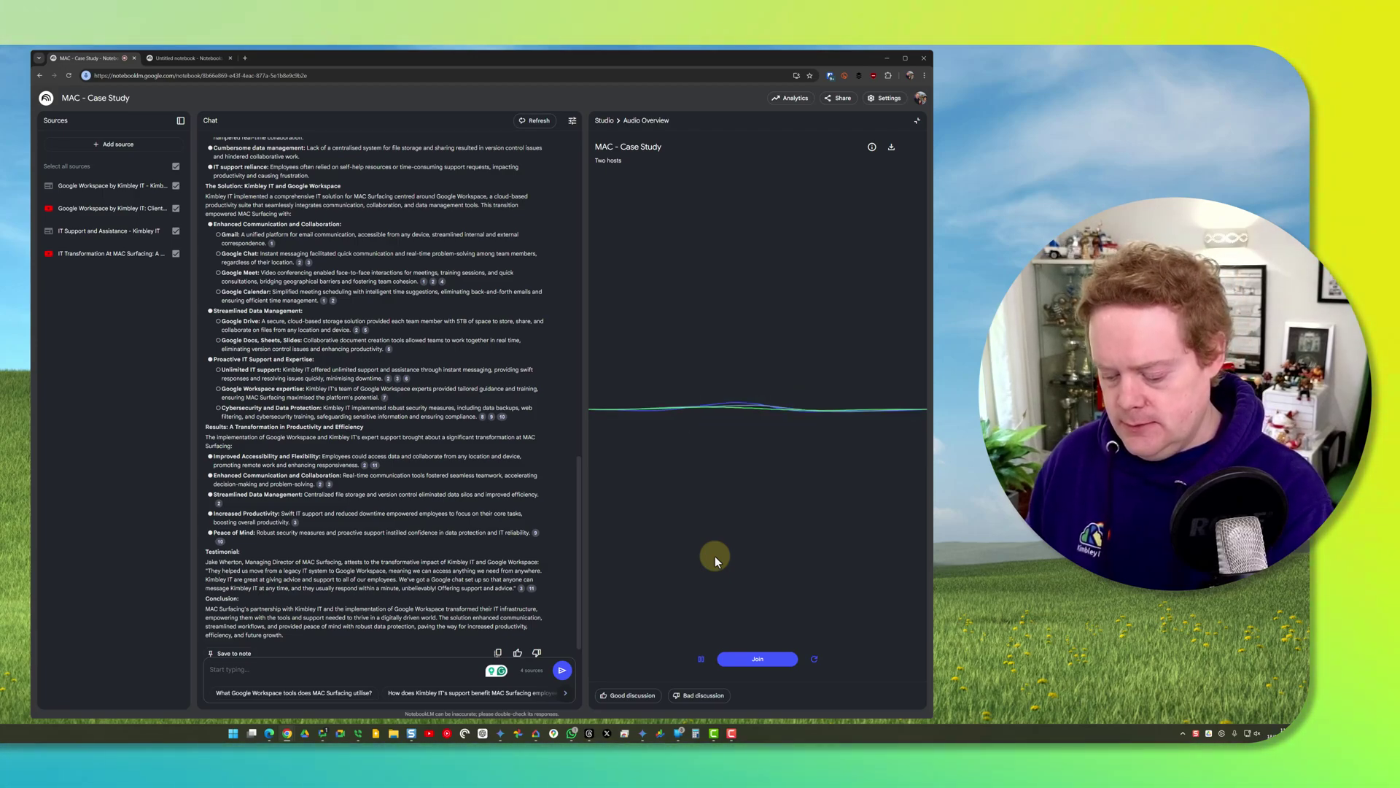
key("XF86AudioLowerVolume")
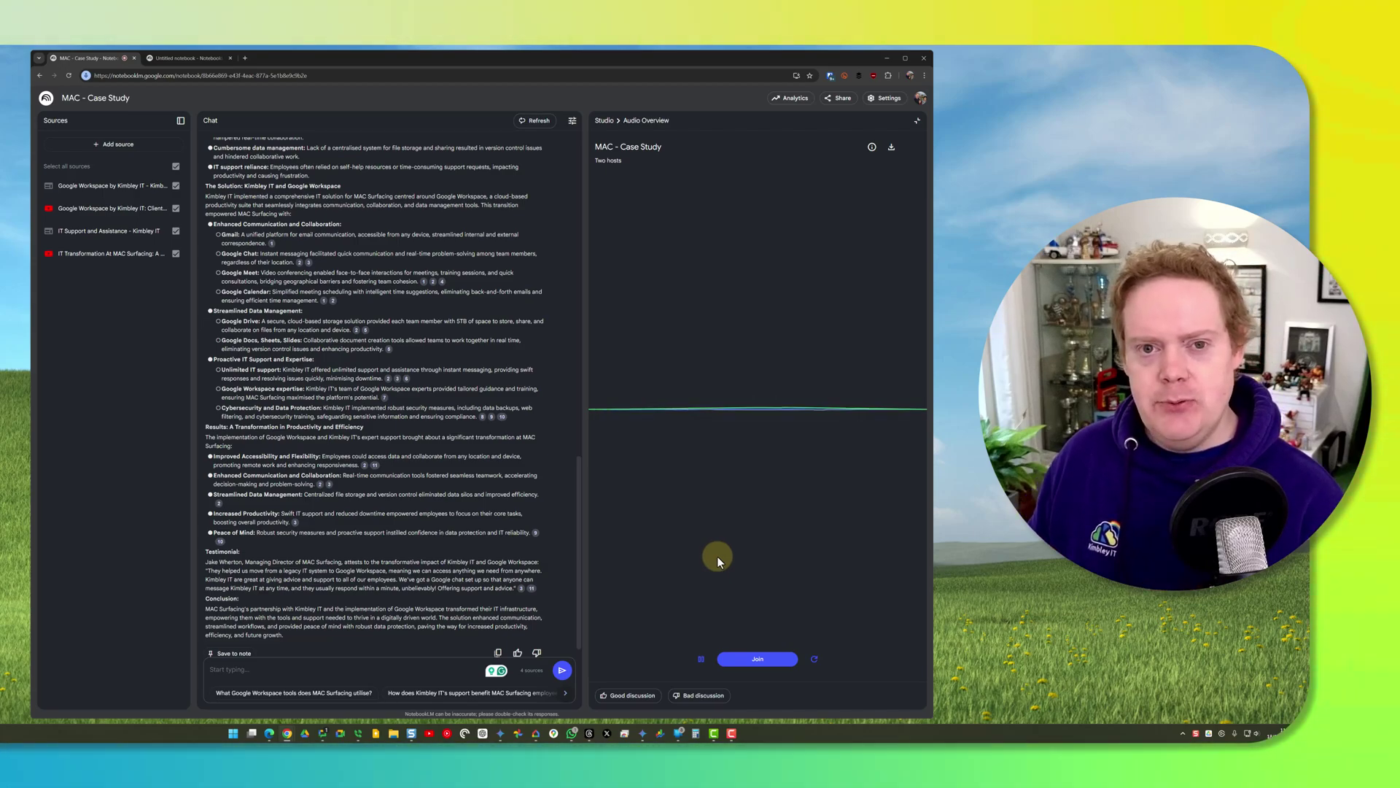
left_click(761, 660)
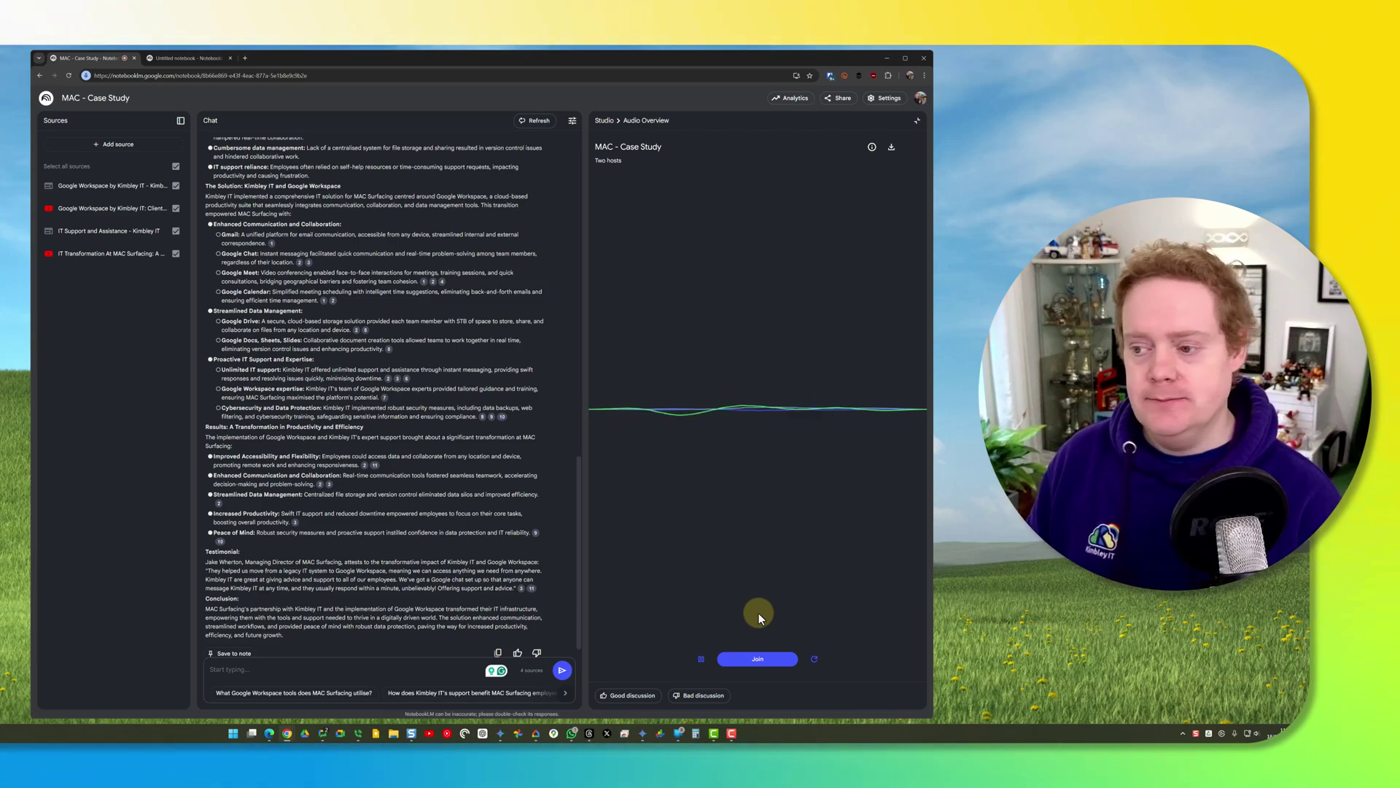
left_click(693, 658)
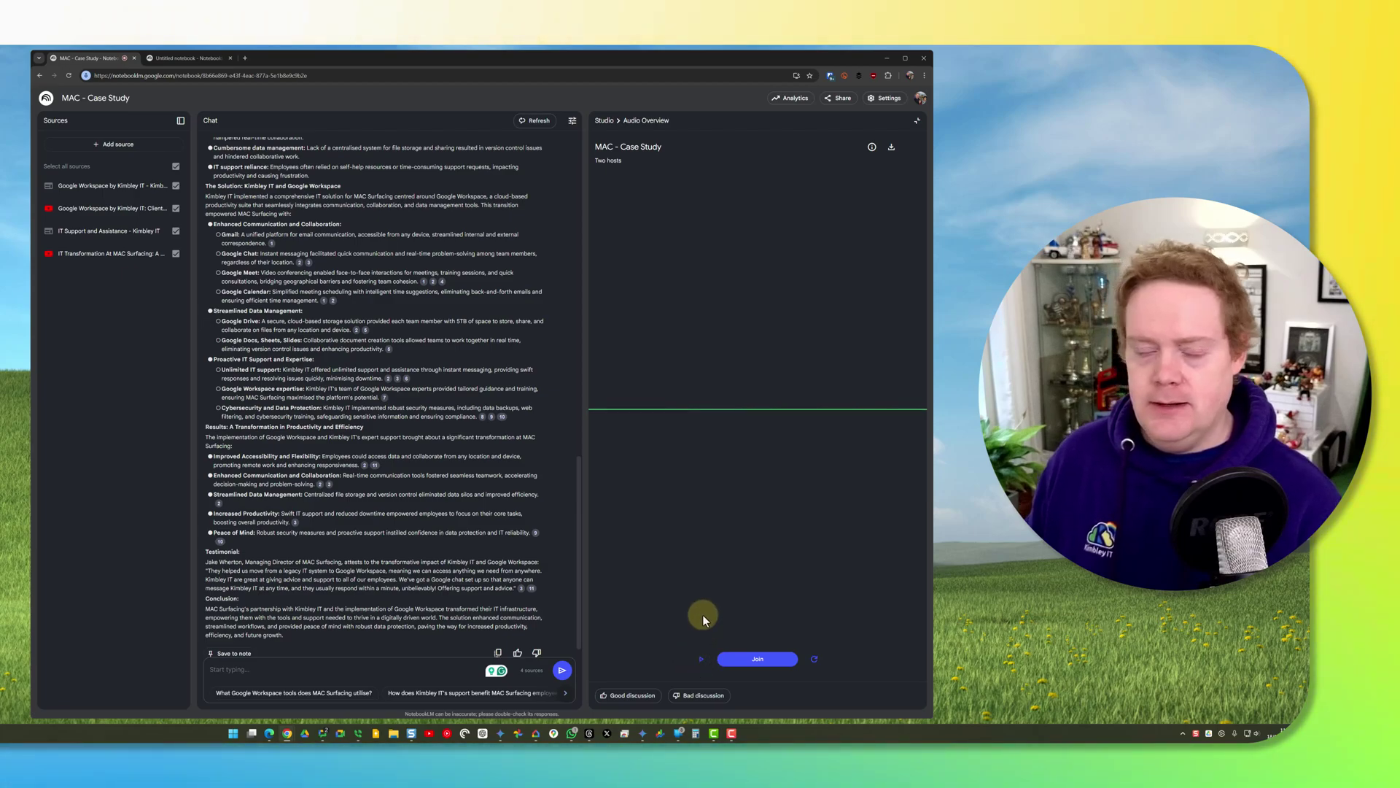
Close the interactive audio view, then add a blank note and delete it.
left_click(918, 122)
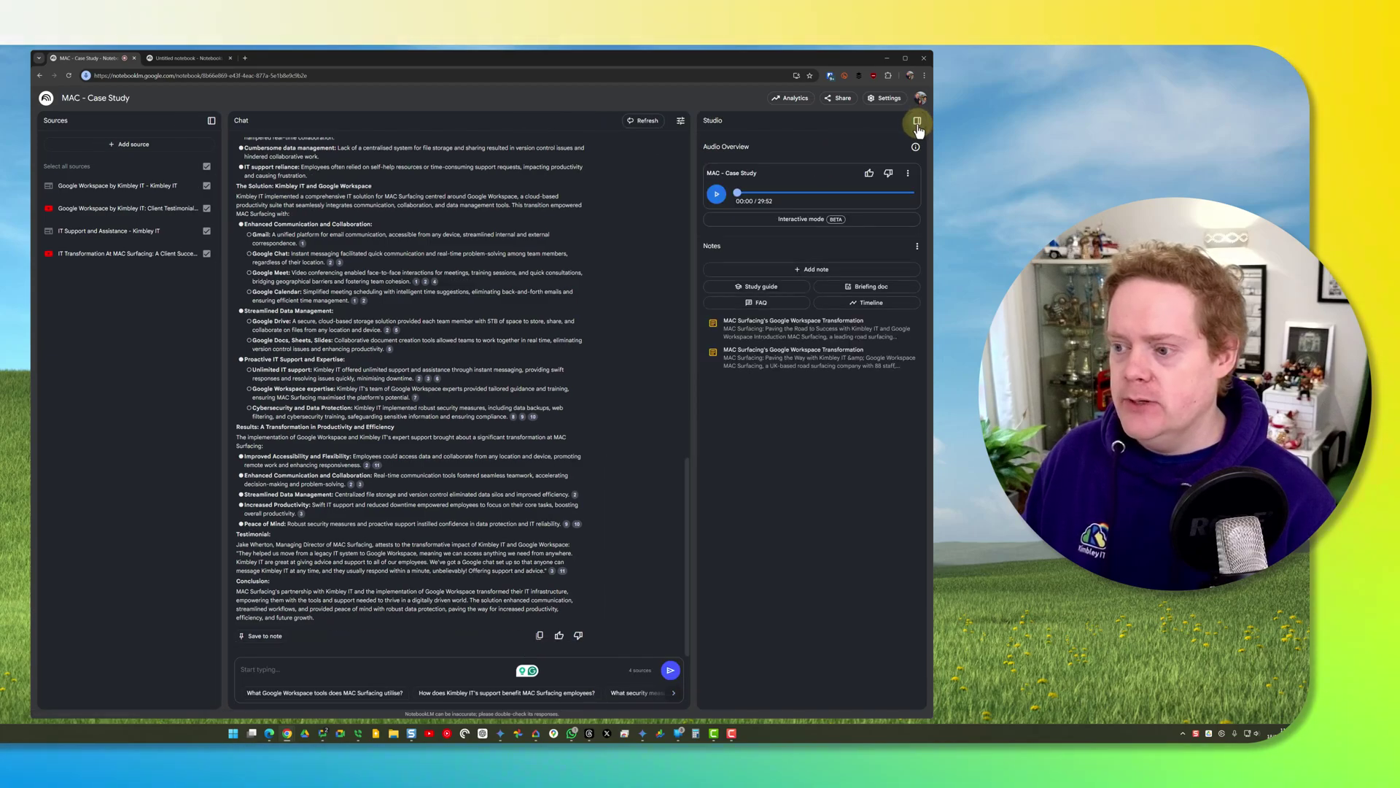
left_click(776, 271)
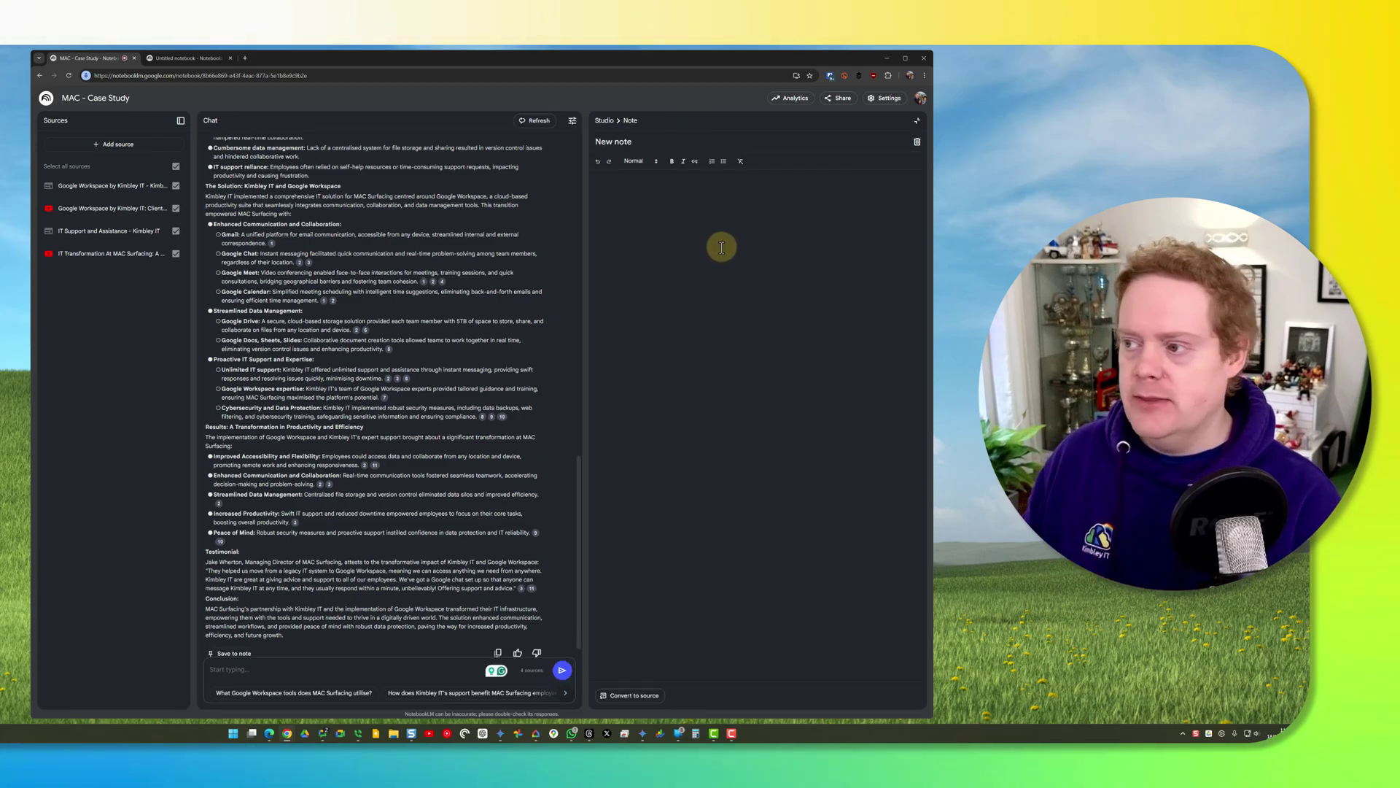
left_click(917, 150)
left_click(516, 415)
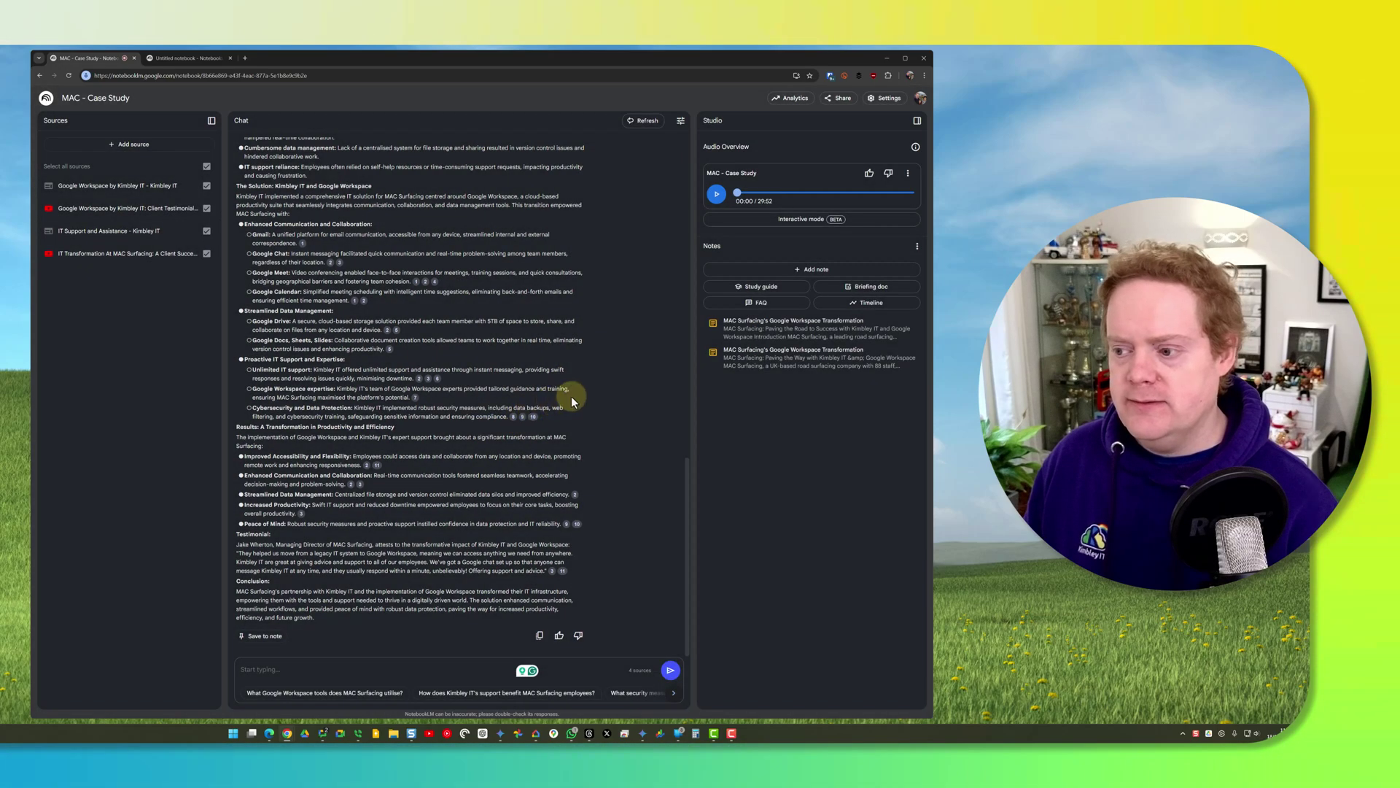
Generate a Briefing doc note from the sources, read it, and return to Studio.
left_click(837, 291)
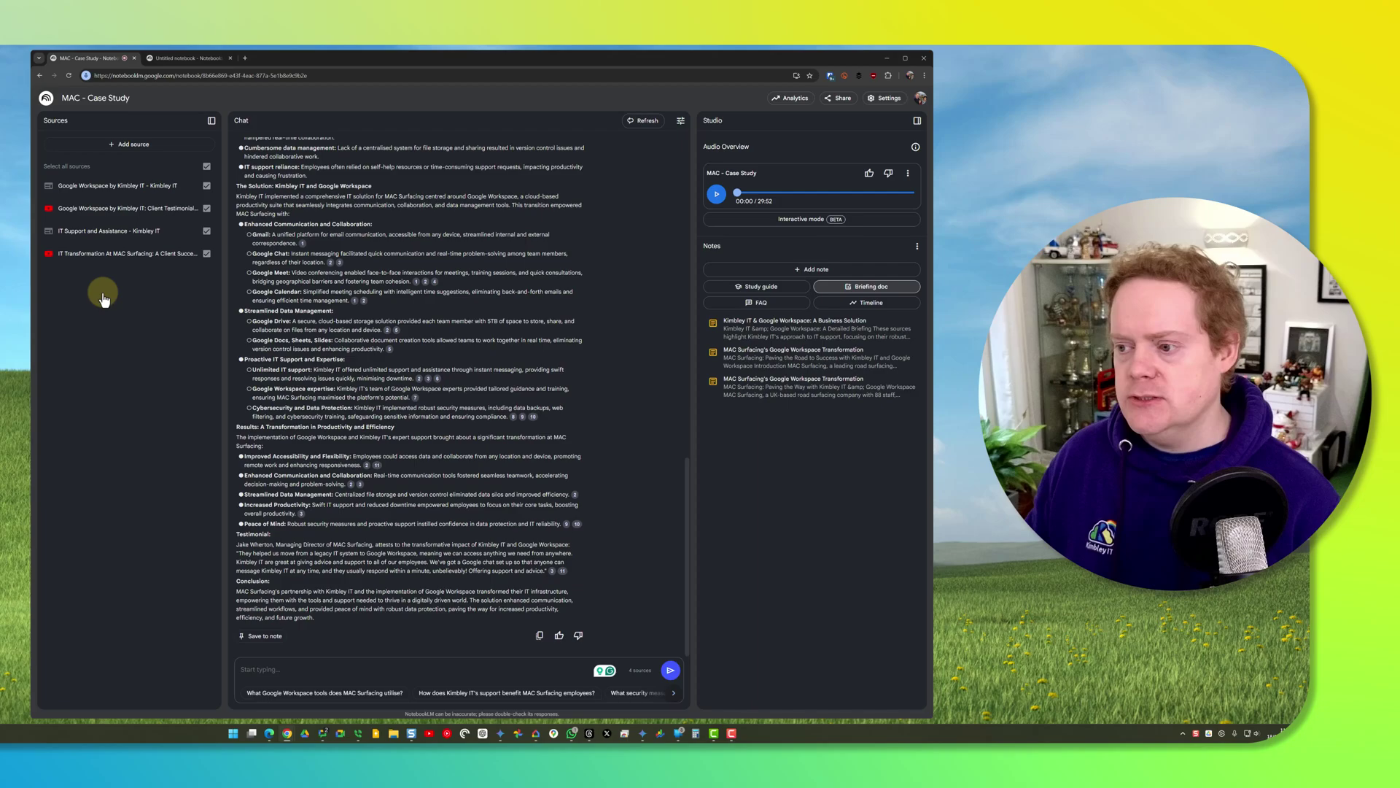
left_click(745, 334)
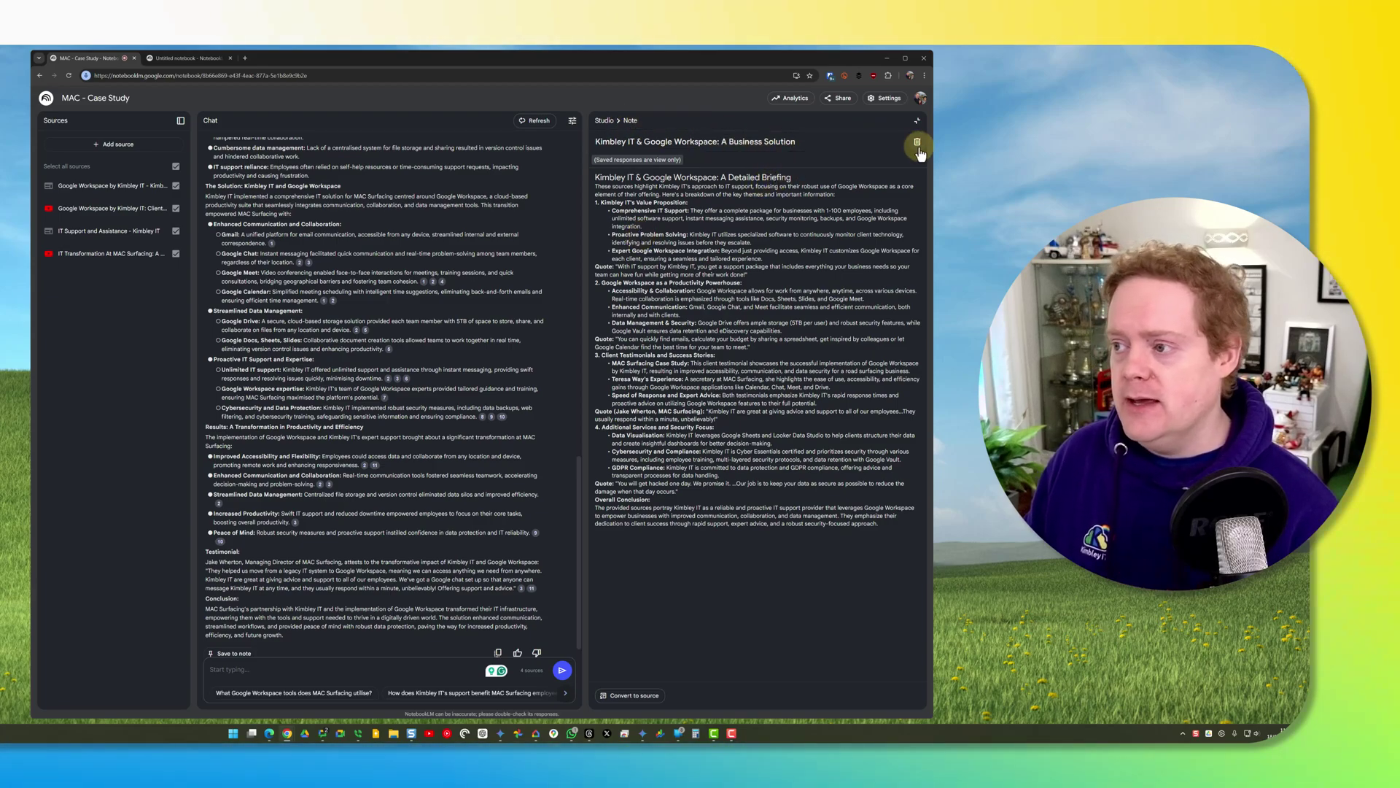
left_click(607, 122)
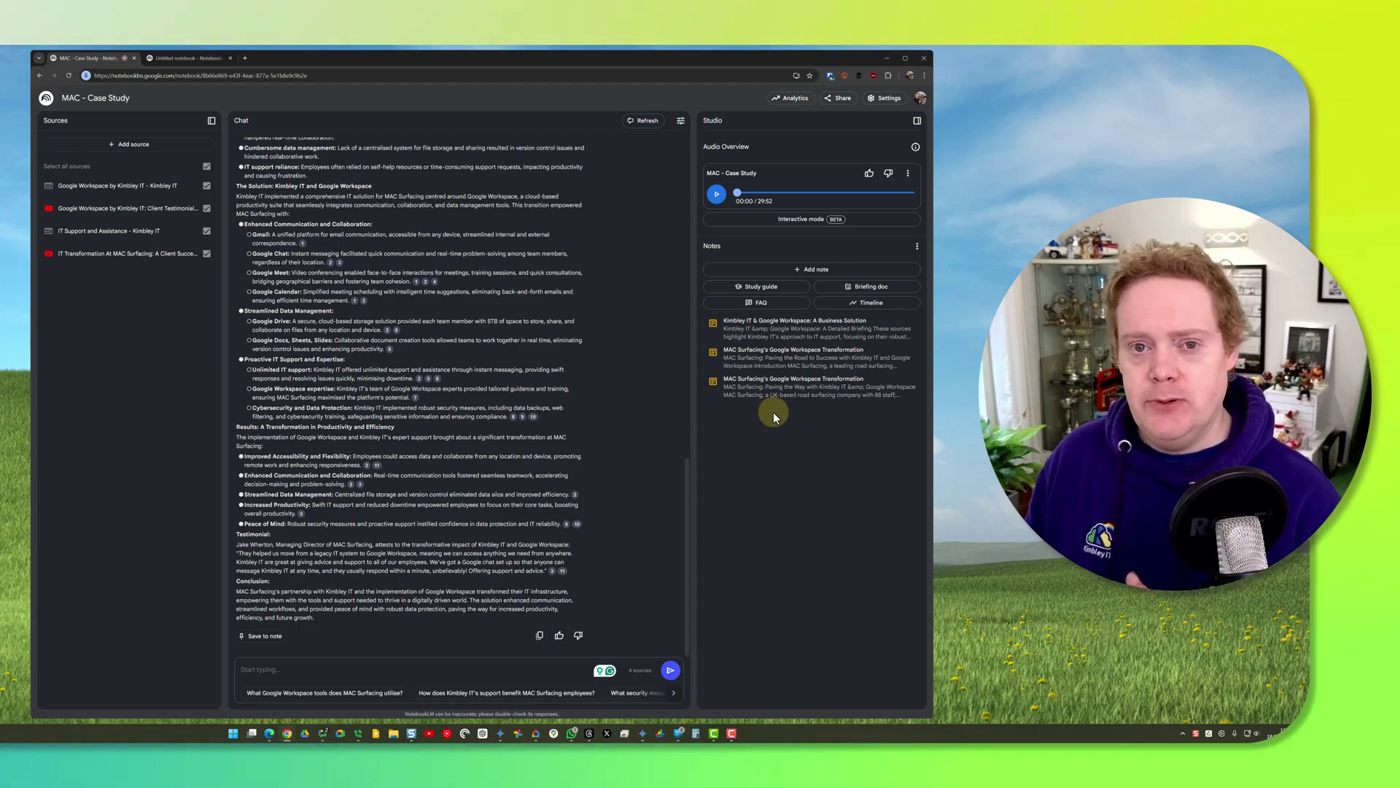
Open the Share dialog for the 'MAC - Case Study' notebook.
left_click(837, 102)
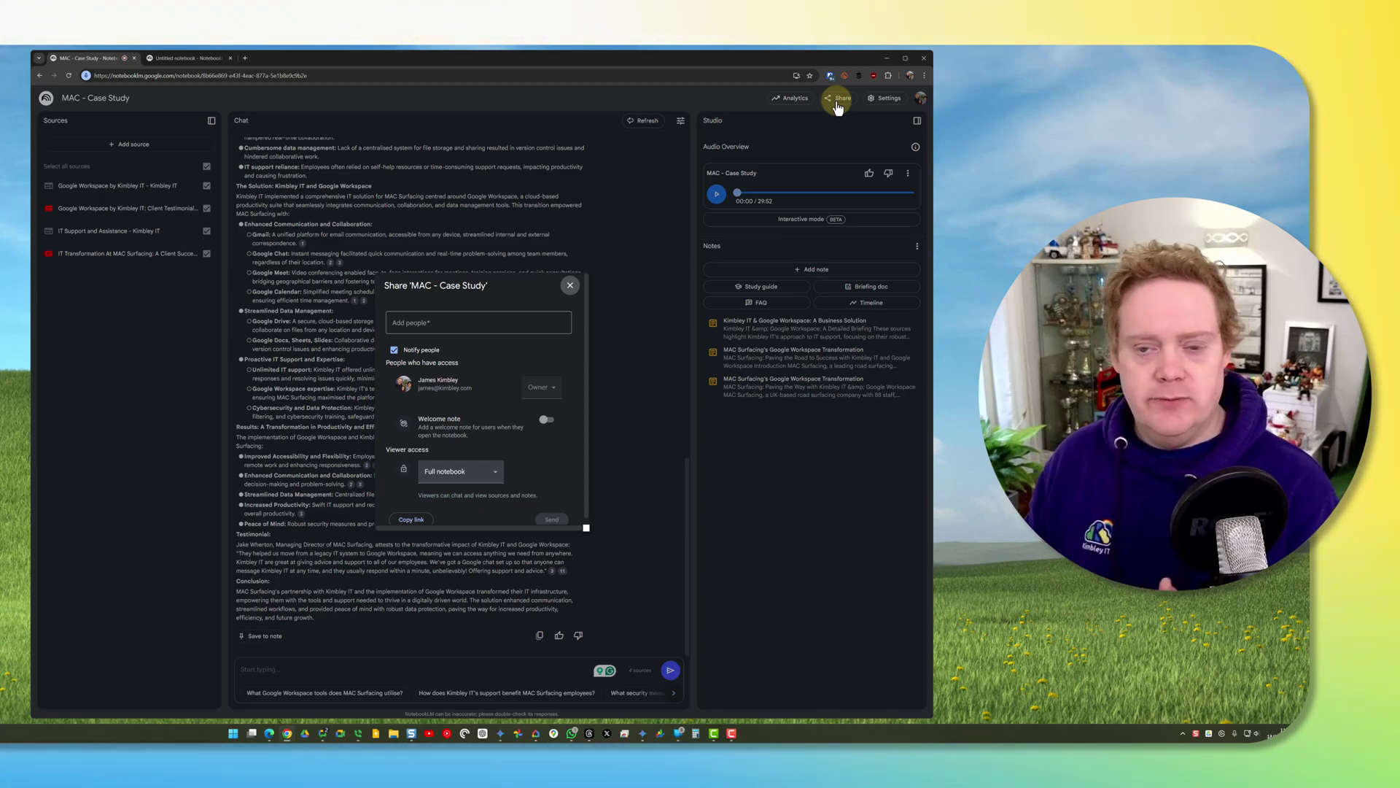
Close the Share dialog, check notebook Analytics (no data yet), then close the Analytics dialog.
left_click(570, 285)
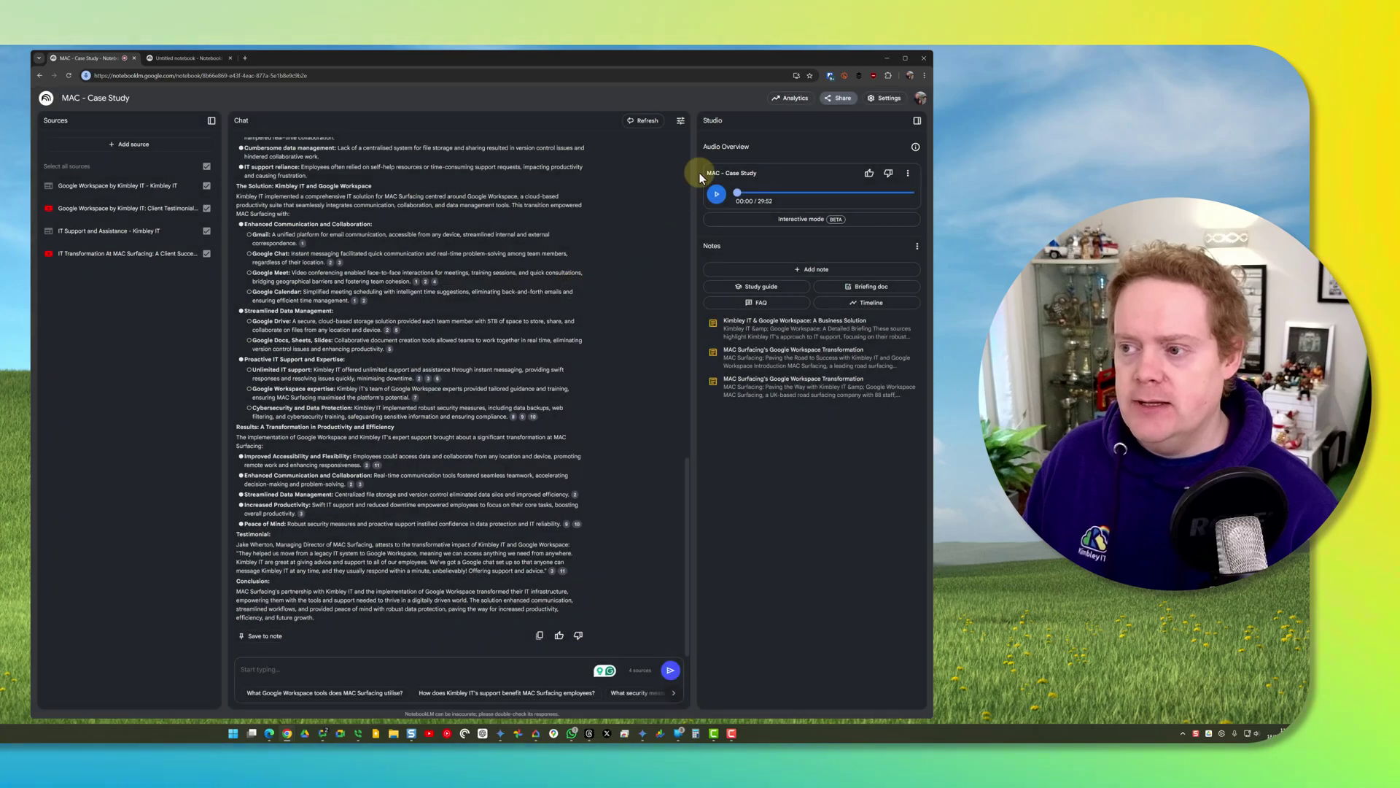
left_click(784, 105)
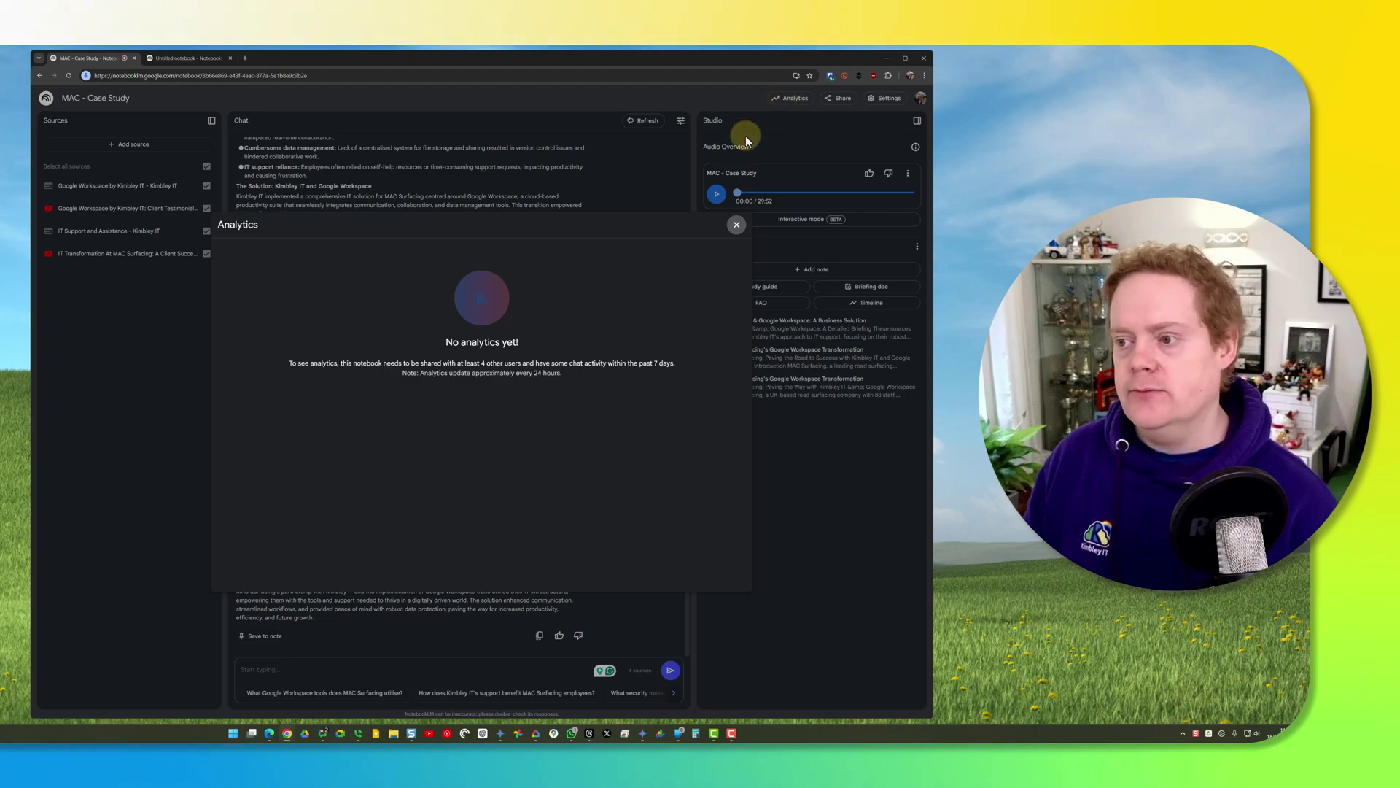
left_click(736, 225)
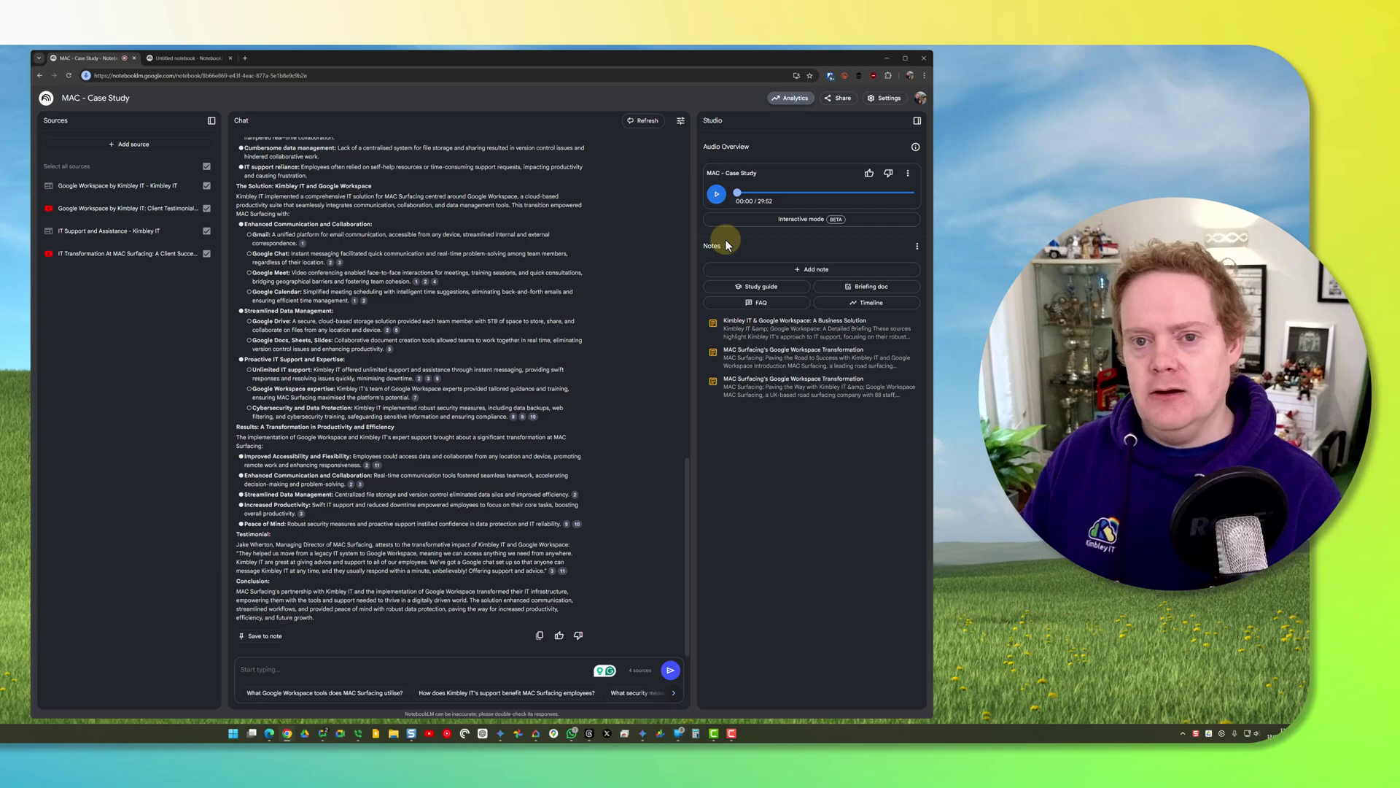